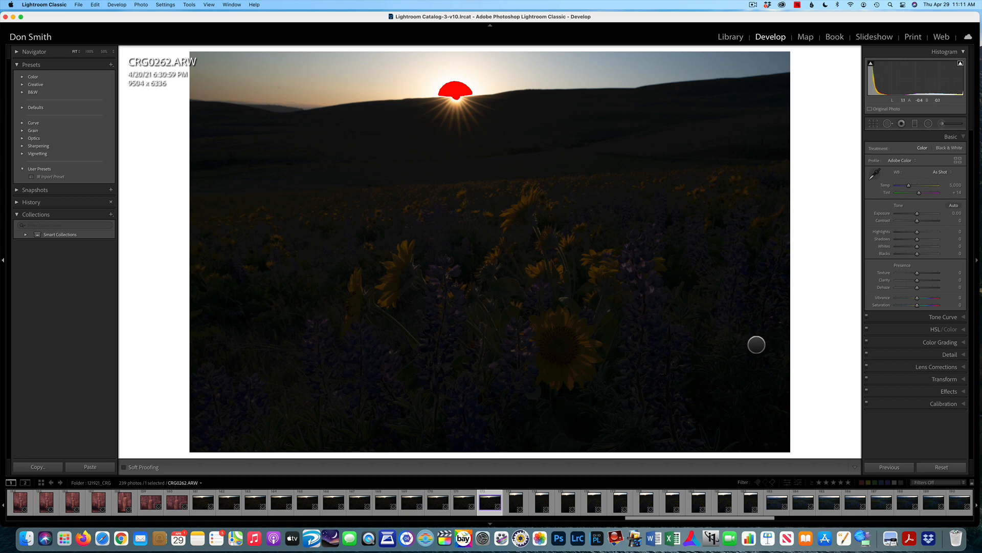
Try brightening the dark foreground with the point curve, moving the curve point to input 52 and output 226.
left_click(903, 317)
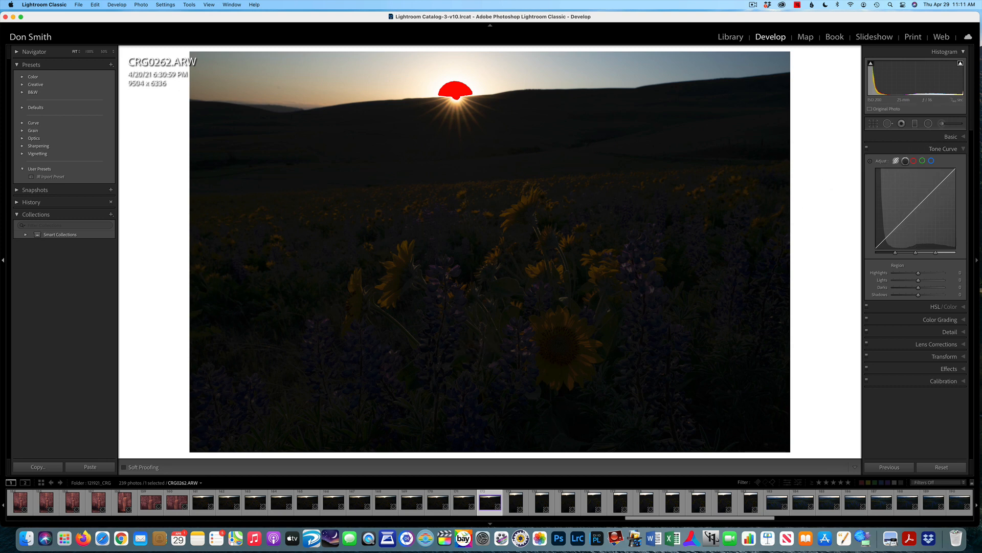
left_click(906, 160)
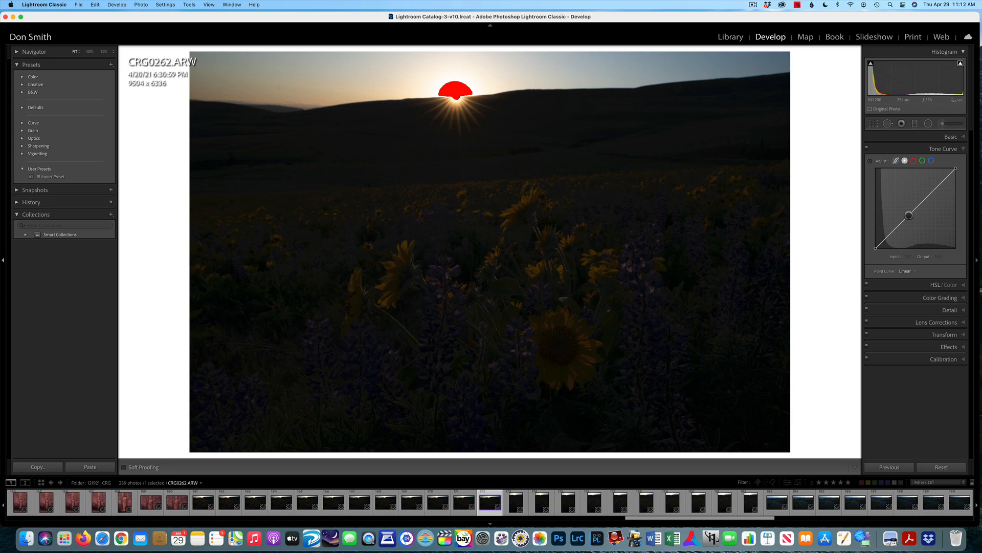
left_click_drag(909, 215, 891, 176)
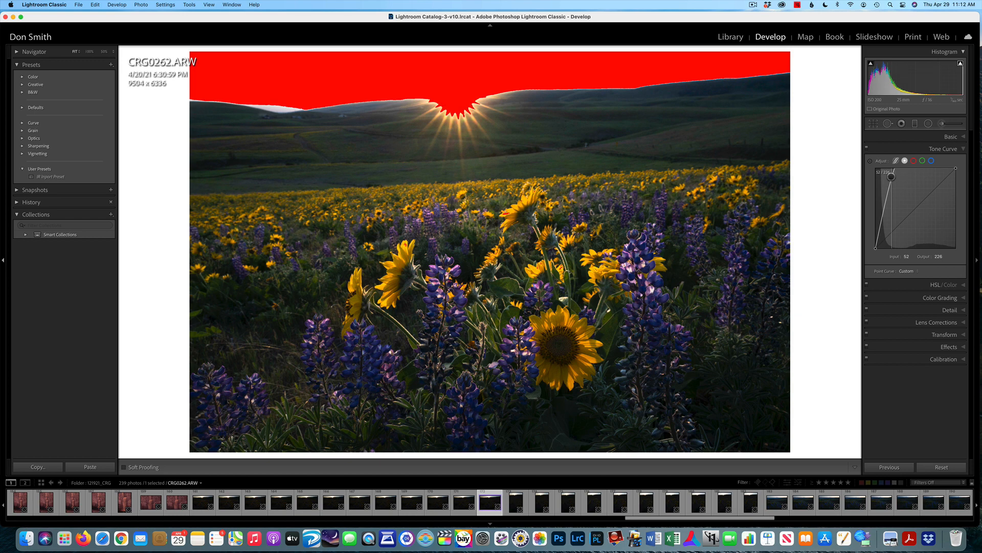
Examine the detail and noise in the brightened sunflowers and lupines at 100% magnification.
left_click(593, 341)
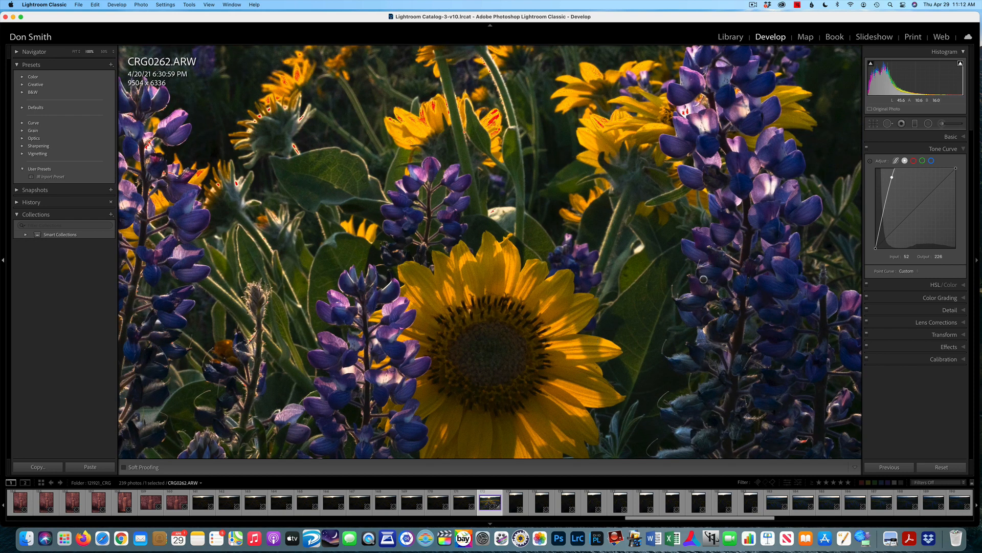
scroll(703, 280, "right", 4)
scroll(705, 280, "down", 3)
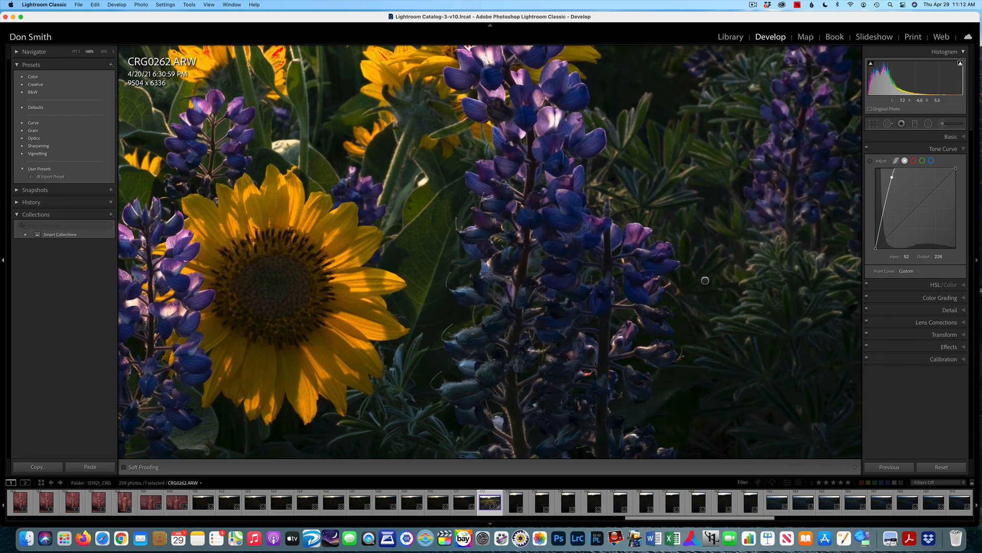
scroll(706, 281, "down", 4)
scroll(706, 281, "up", 9)
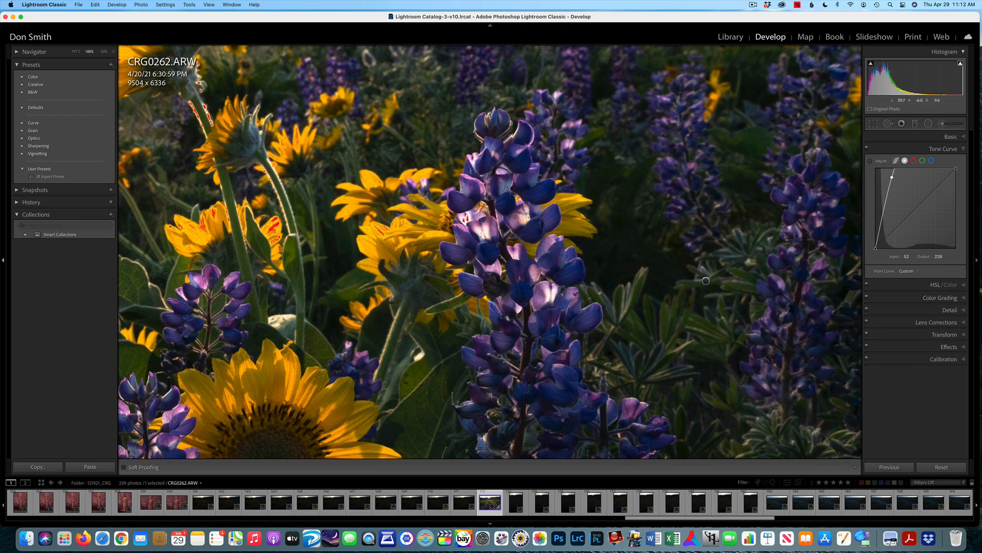
scroll(705, 281, "left", 3)
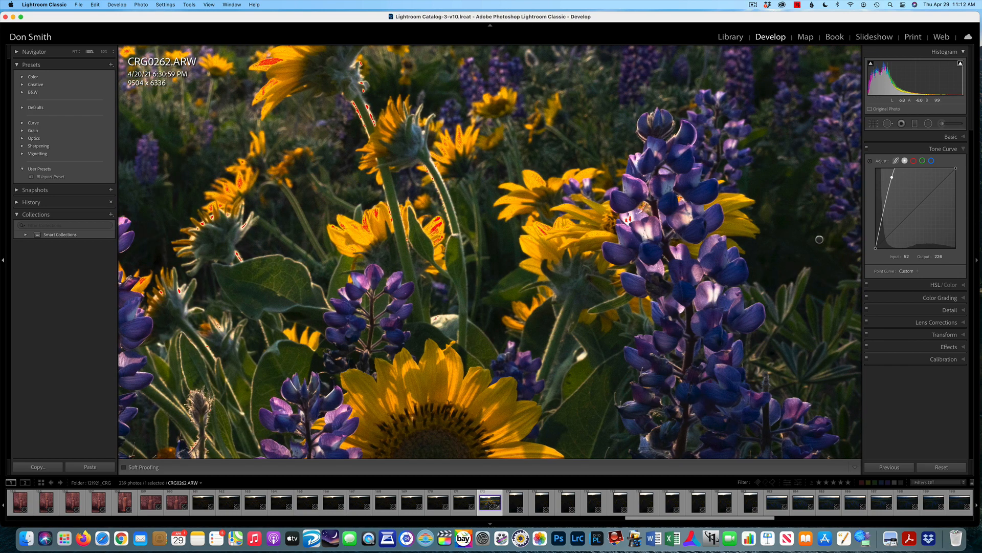
Reset the point curve to Linear and return to a view of the whole photo.
left_click(905, 161)
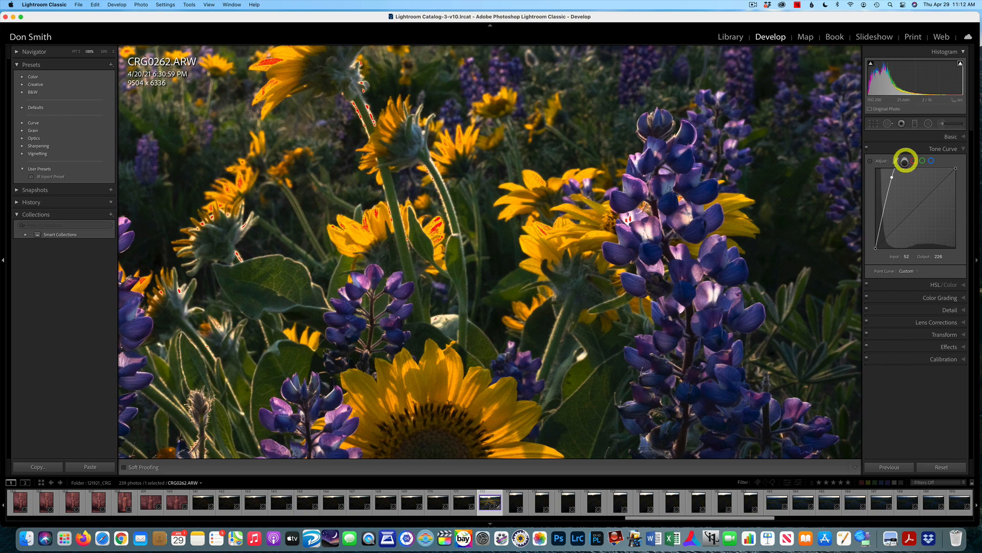
left_click(906, 271)
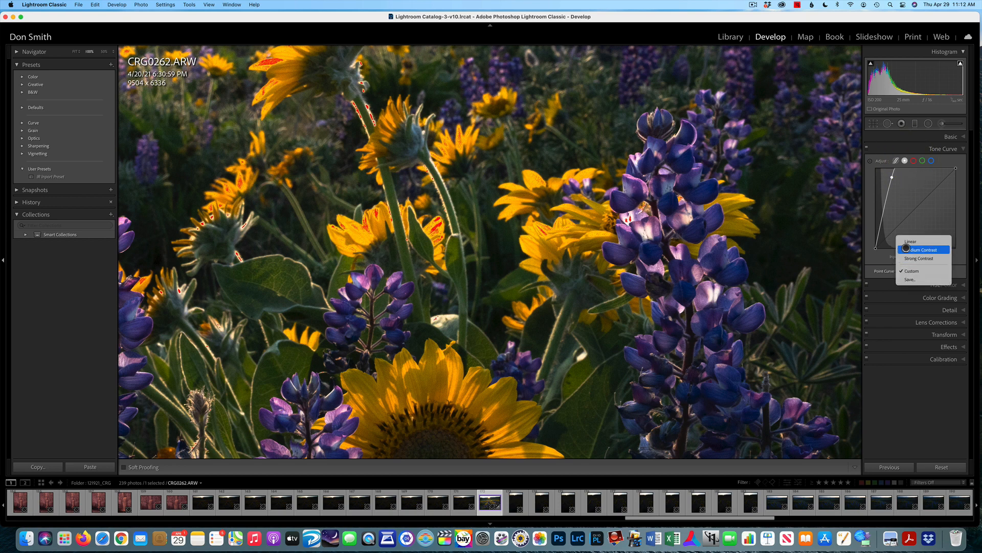
left_click(909, 242)
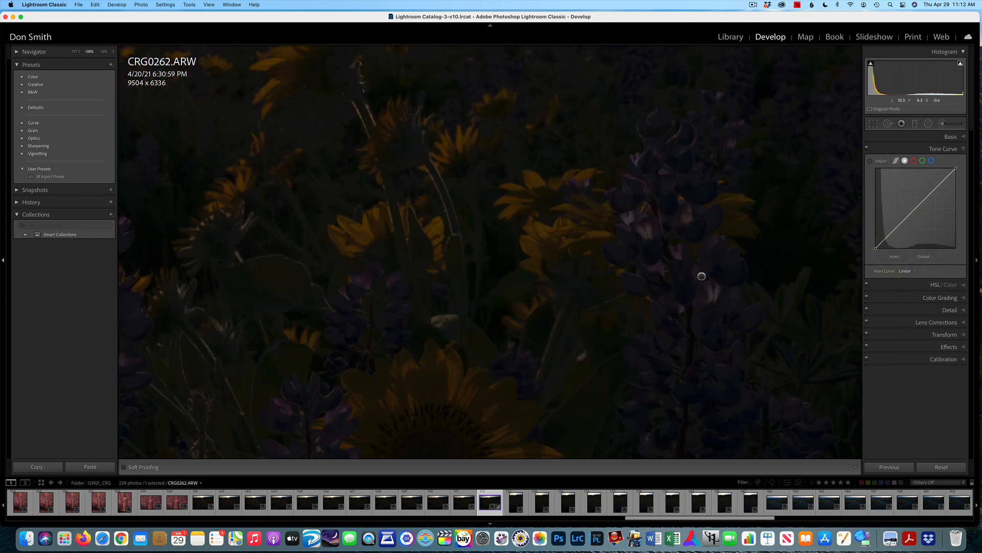
key("super+minus")
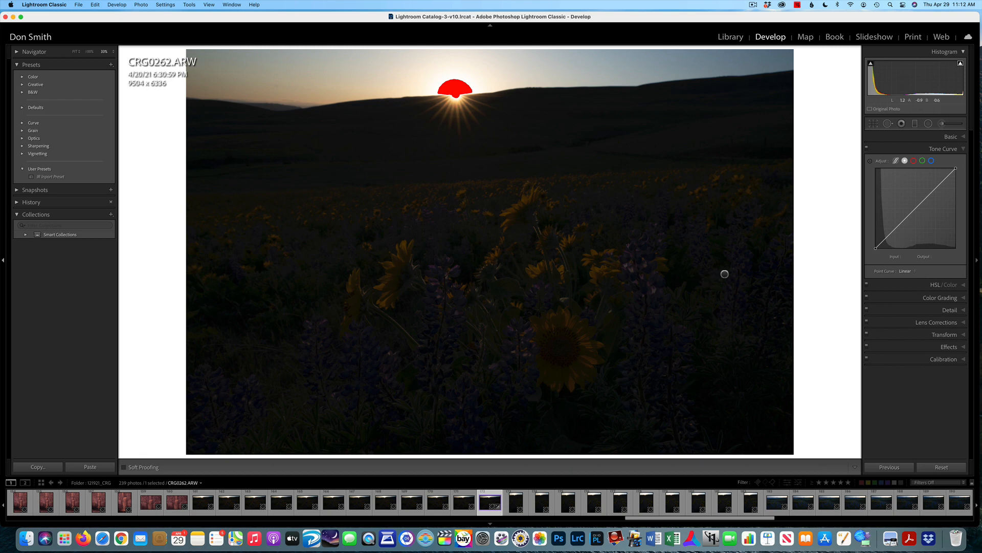
Check which parts of the photo are clipped by toggling the shadow and highlight clipping warnings.
left_click(920, 138)
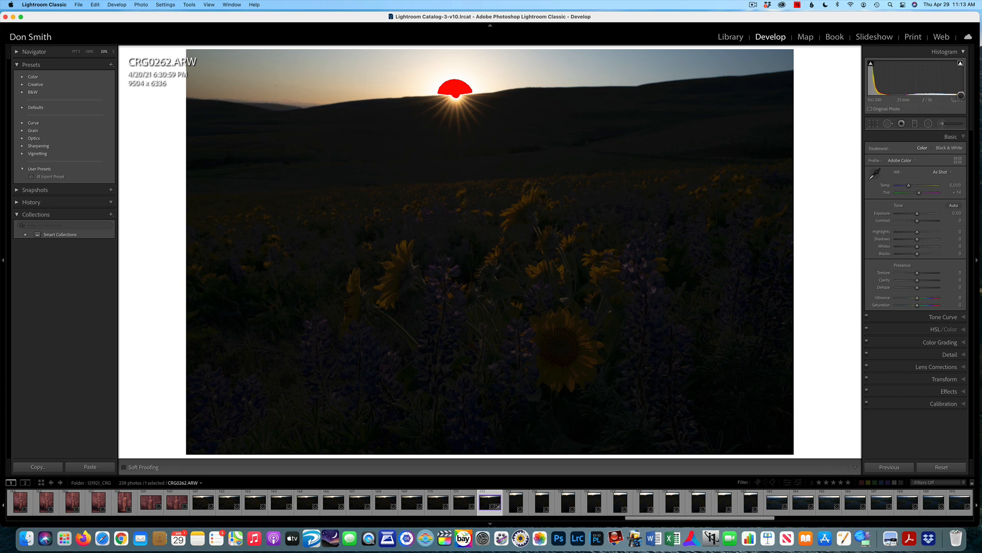
left_click(868, 64)
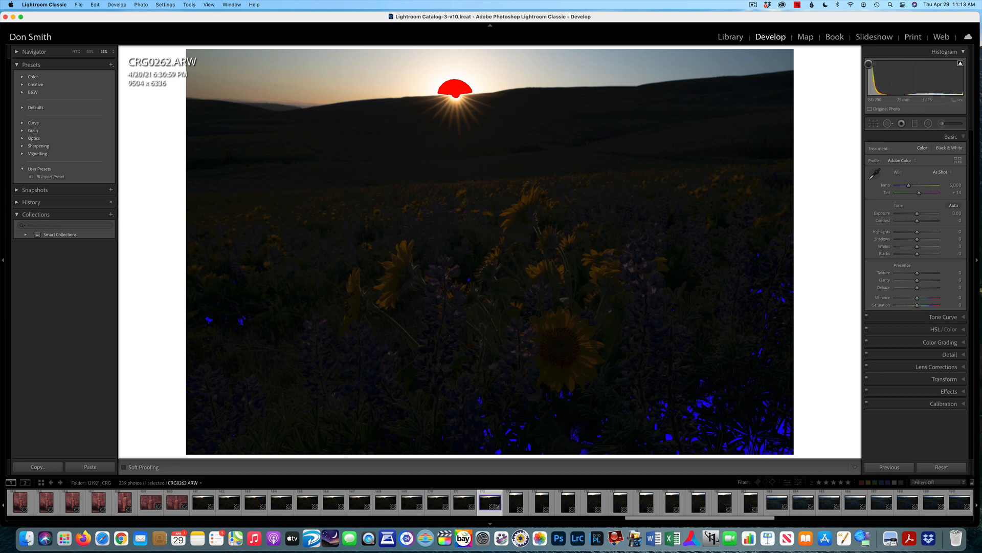
left_click(868, 64)
left_click(870, 63)
left_click(961, 63)
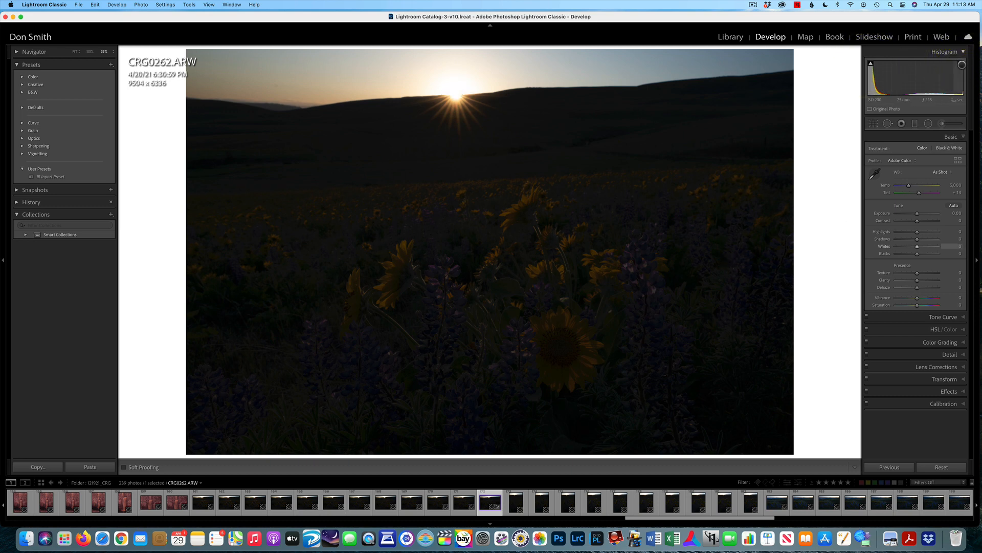
left_click(962, 63)
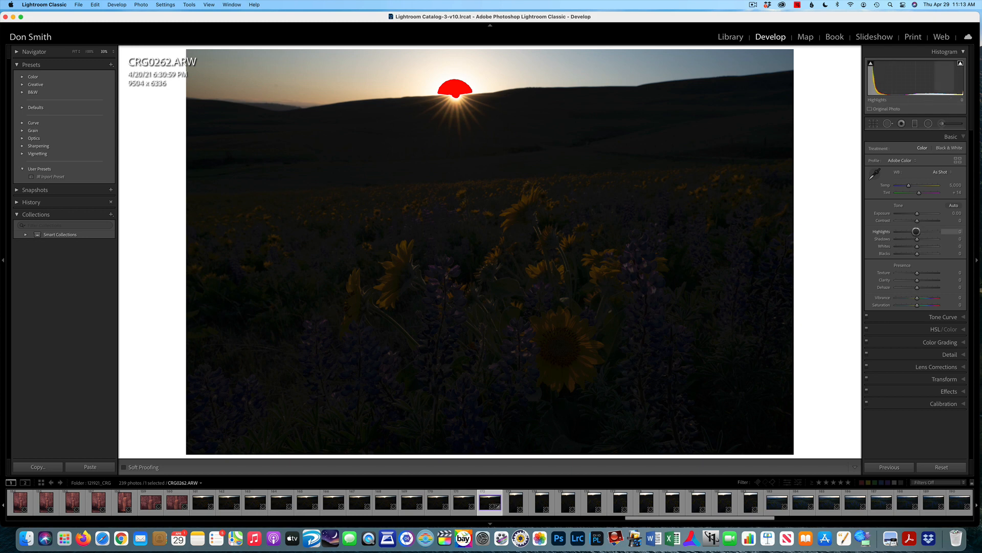
Set the basic tone of the photo to Highlights -18, Shadows +100, Whites +2 and Blacks +23.
left_click(916, 232)
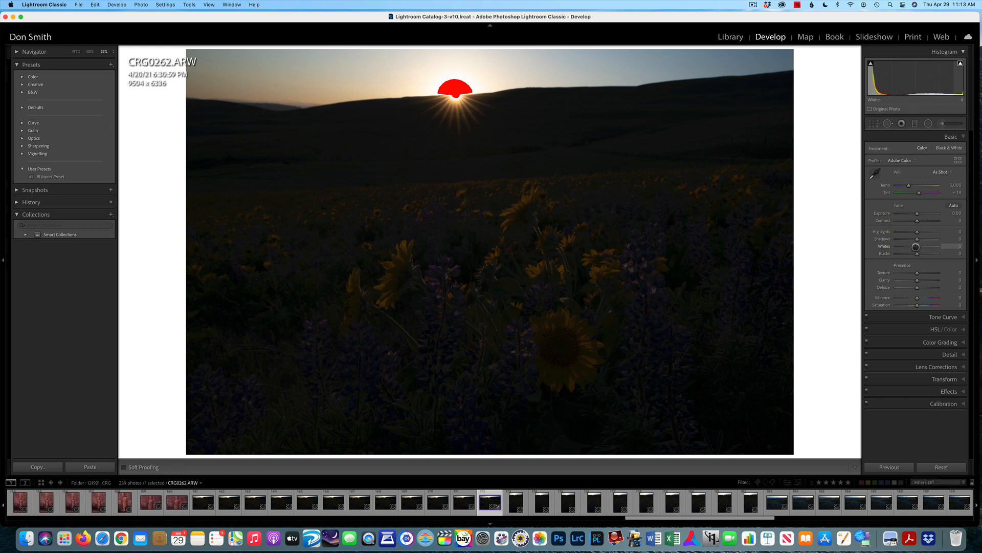
left_click_drag(916, 231, 914, 232)
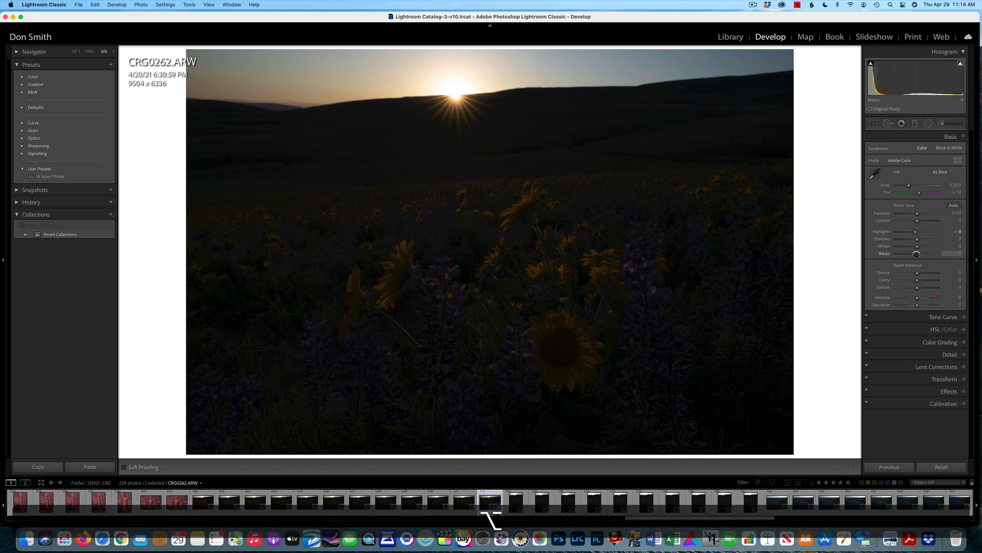
left_click(915, 254, "alt")
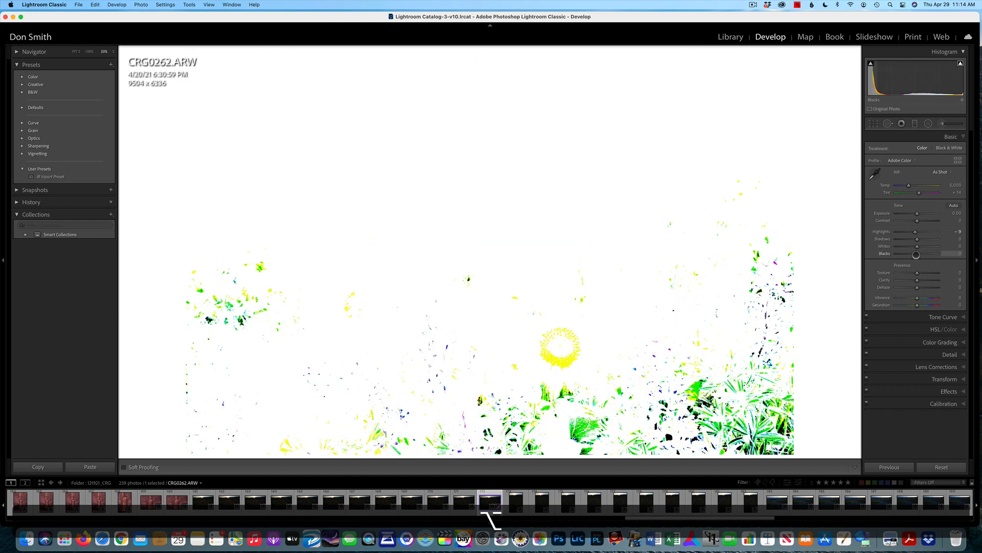
left_click_drag(916, 254, 922, 253)
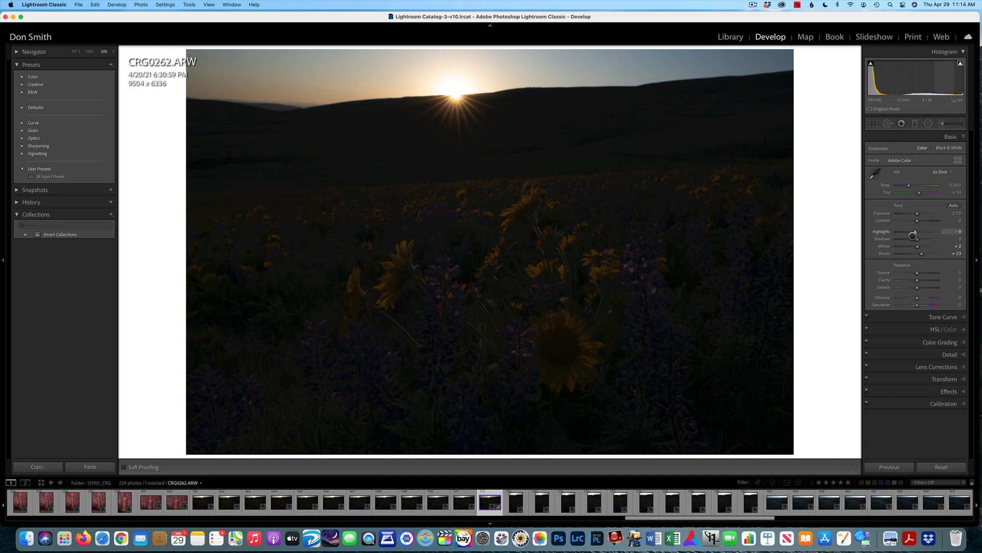
left_click_drag(916, 239, 978, 240)
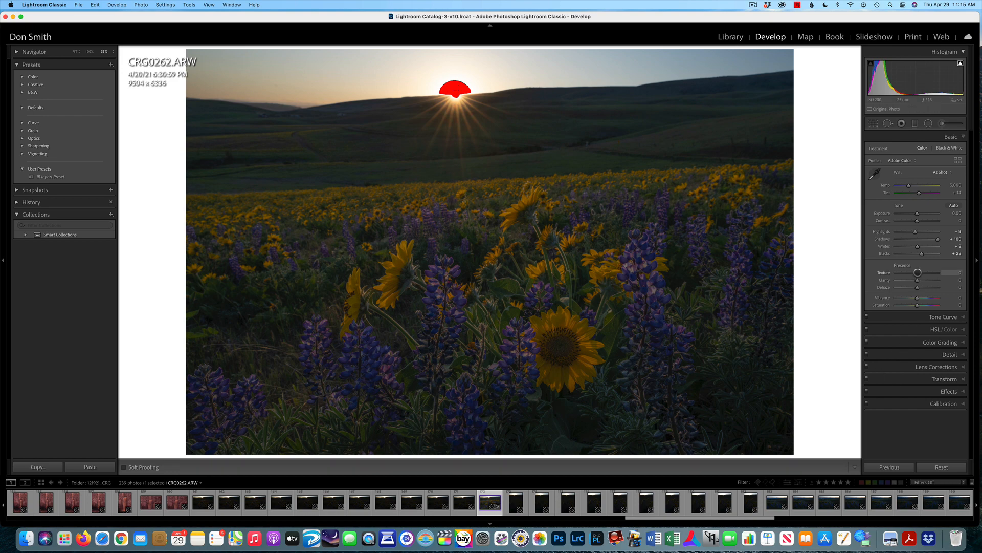
left_click_drag(916, 232, 910, 232)
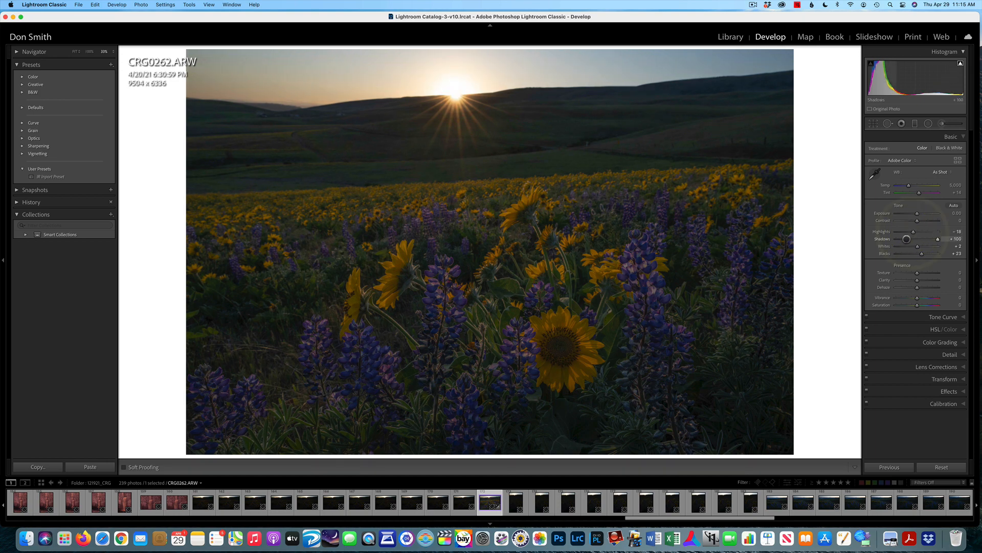
Raise Darks to +53 in the parametric tone curve.
left_click(904, 318)
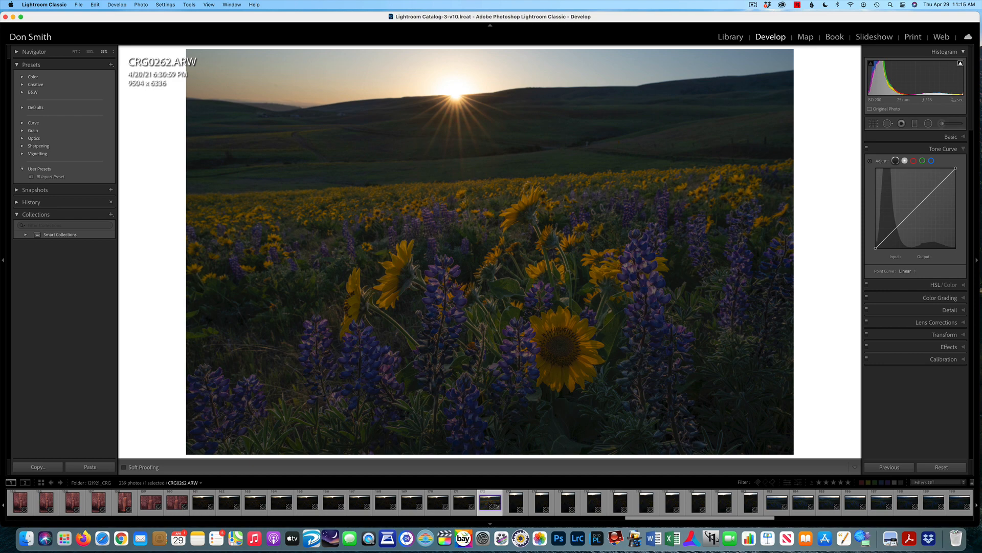
left_click(895, 161)
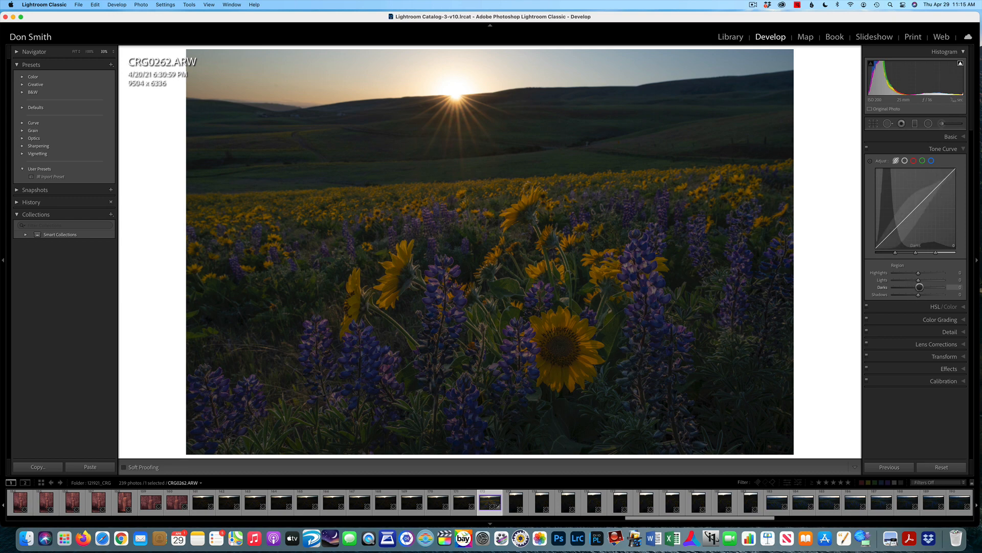
left_click_drag(919, 287, 932, 288)
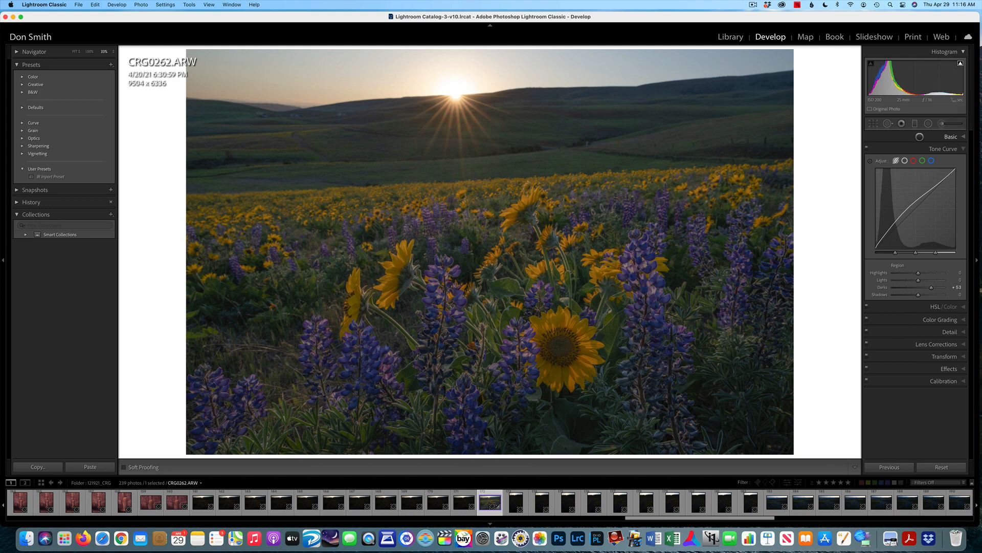
Set the basic Contrast to +41 and lower Highlights to -21.
left_click(919, 136)
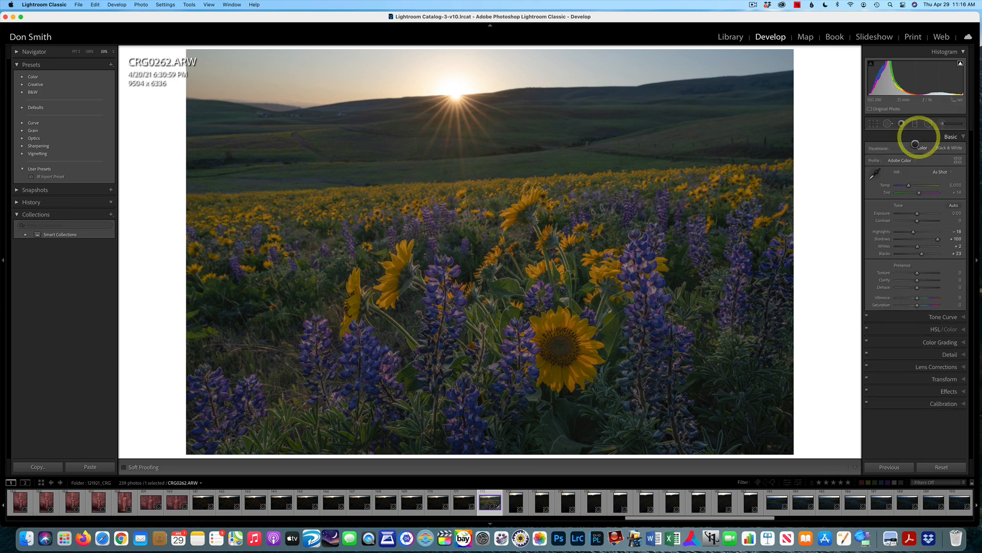
left_click_drag(917, 224, 926, 222)
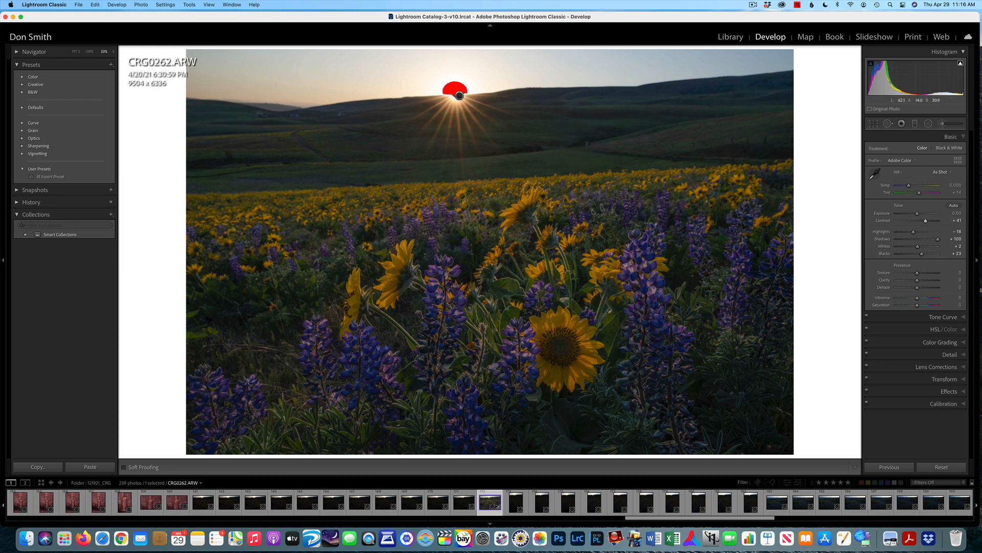
left_click(913, 233)
left_click_drag(913, 232, 912, 232)
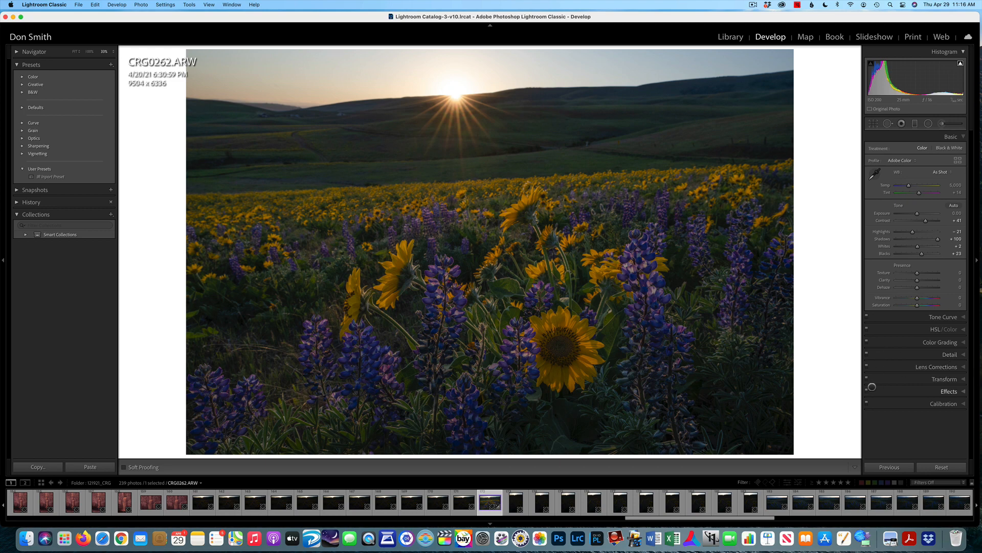
Enable the lens profile corrections and the removal of chromatic aberration for the photo.
left_click(897, 367)
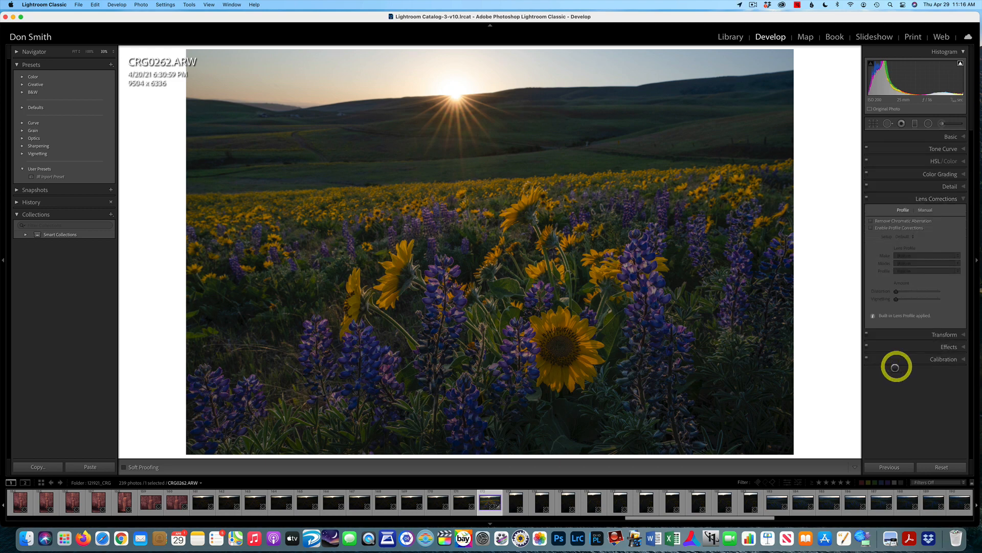
left_click(870, 228)
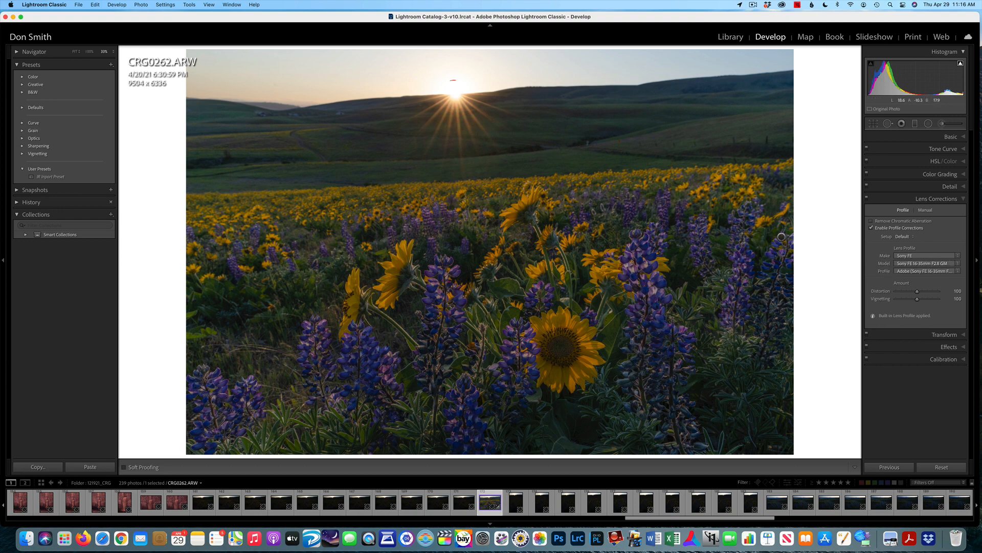
left_click(871, 220)
Lower the basic Highlights to -22 to recover the clipped area around the sun.
left_click(904, 138)
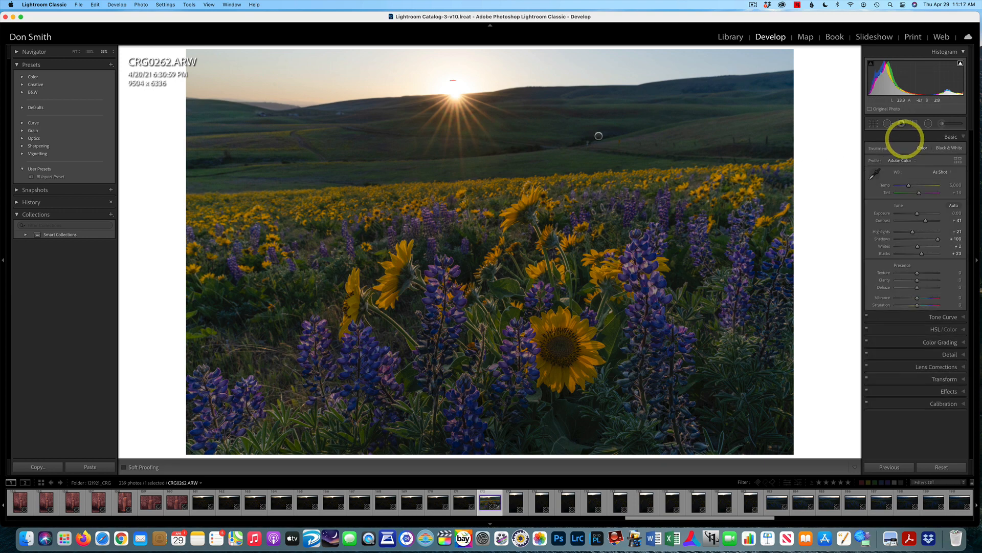
left_click_drag(915, 233, 913, 232)
left_click(913, 233)
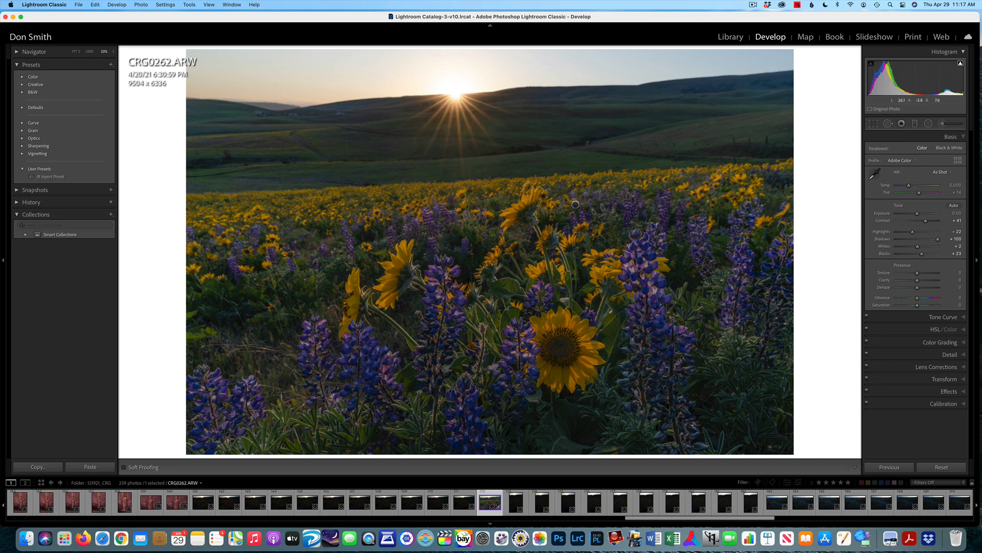
Open the developed photo CRG0262.ARW in Adobe Photoshop 2021 for further editing.
right_click(611, 207)
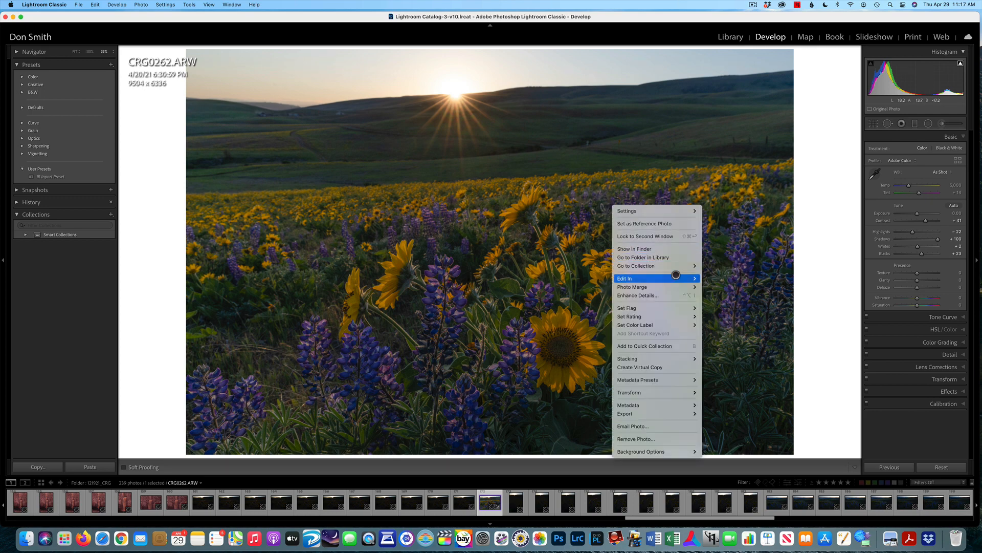
mouse_move(678, 279)
left_click(739, 189)
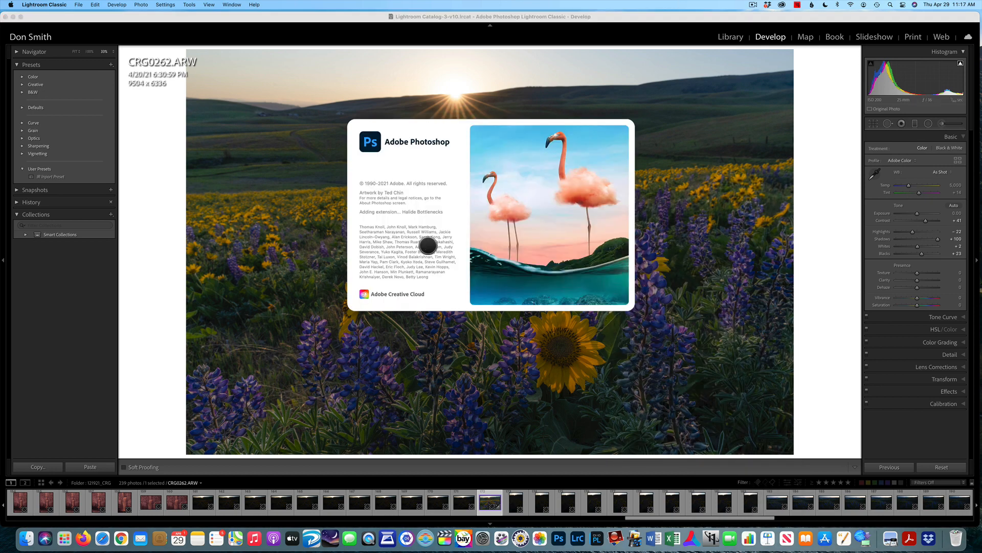
Reduce the brush tip size to 2000 px.
key("bracketleft")
key("bracketleft")
key("bracketleft")
key("bracketleft")
key("bracketleft")
key("bracketleft")
key("bracketleft")
key("bracketleft")
key("bracketleft")
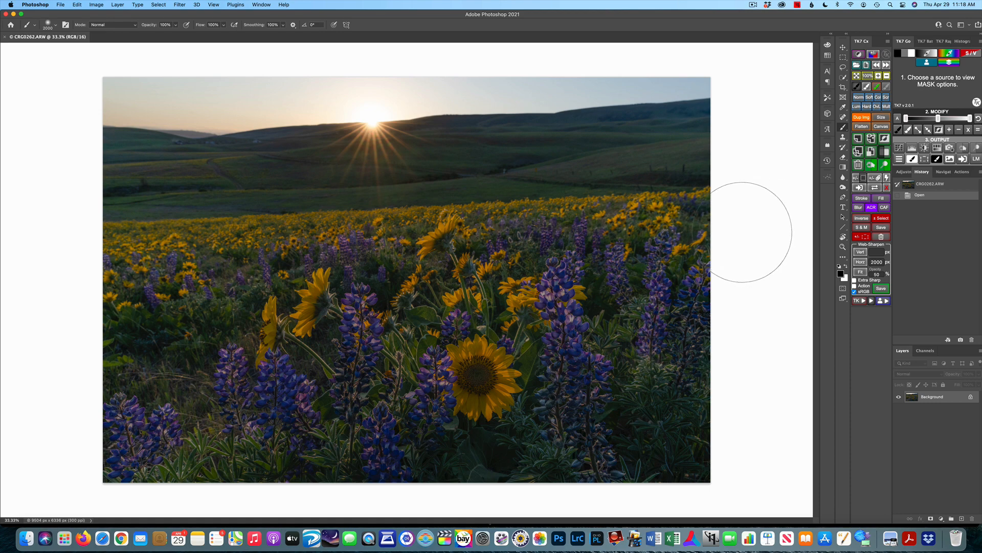
Try selecting the sky with the Quick Selection tool and feathering the selection, then deselect it.
left_click(843, 78)
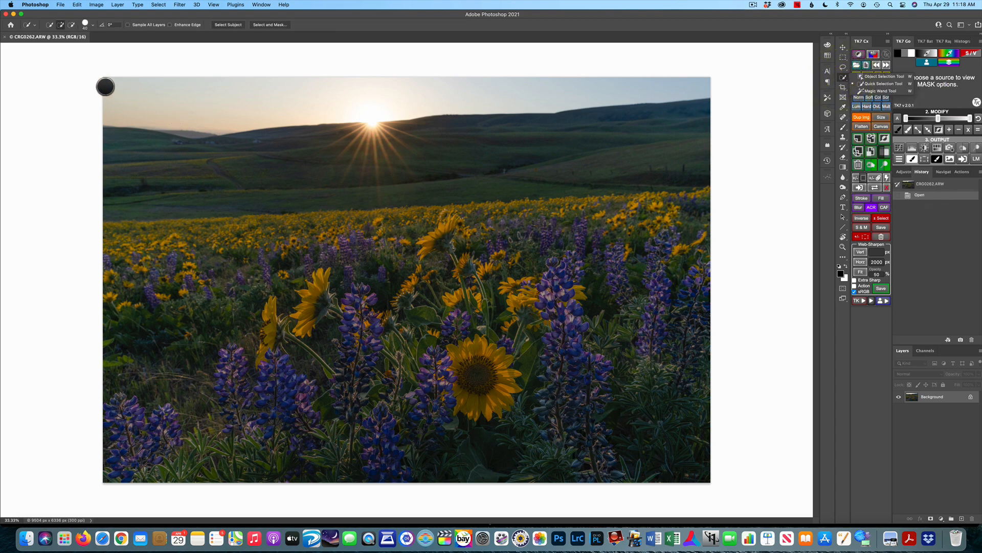
mouse_move(351, 88)
left_mouse_down()
mouse_move(401, 85)
mouse_move(392, 103)
mouse_move(402, 103)
left_mouse_up()
right_click(410, 98)
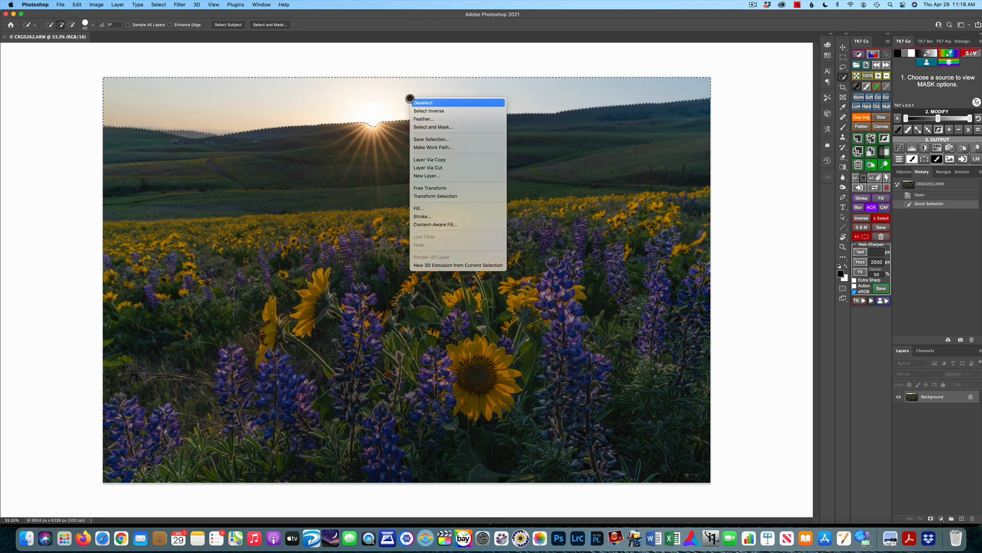
left_click(417, 118)
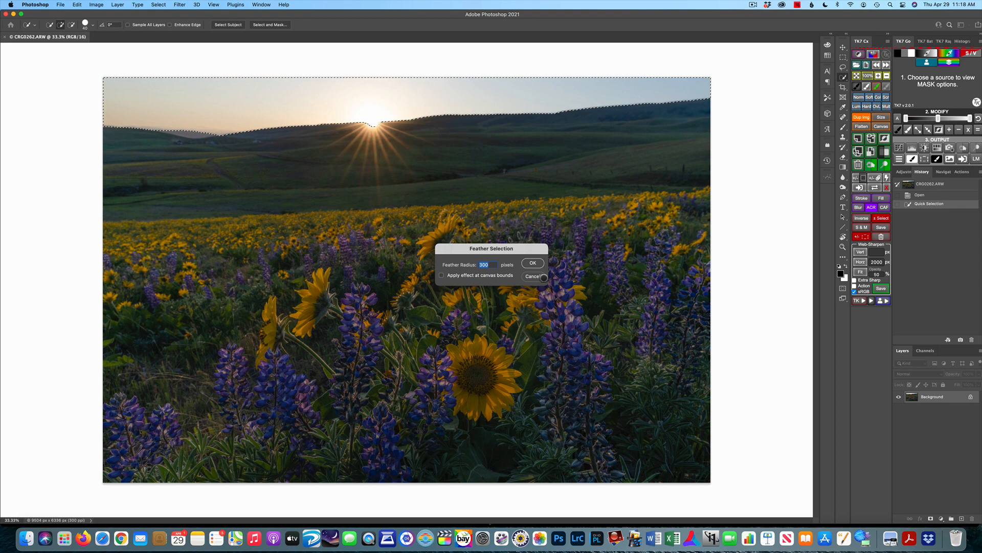
left_click(530, 262)
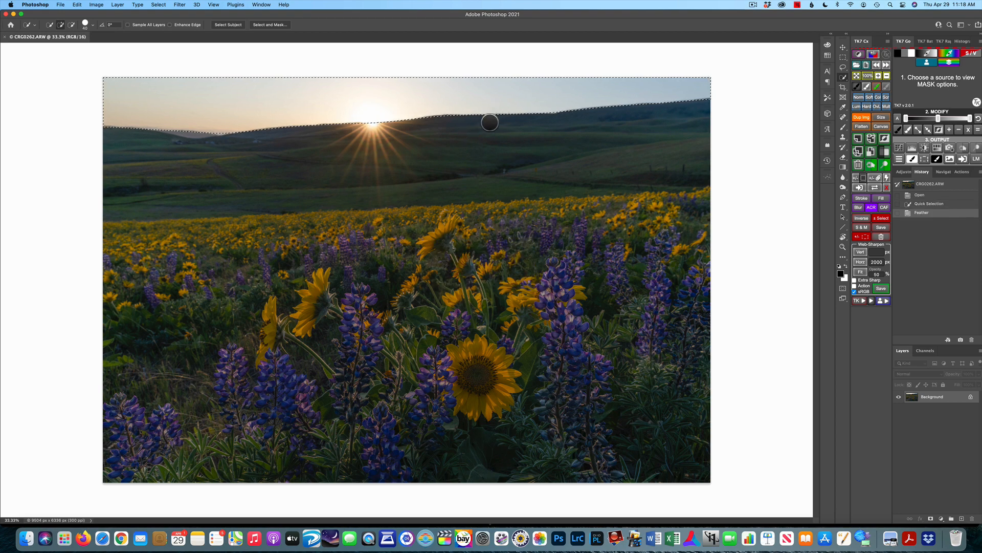
key("super+d")
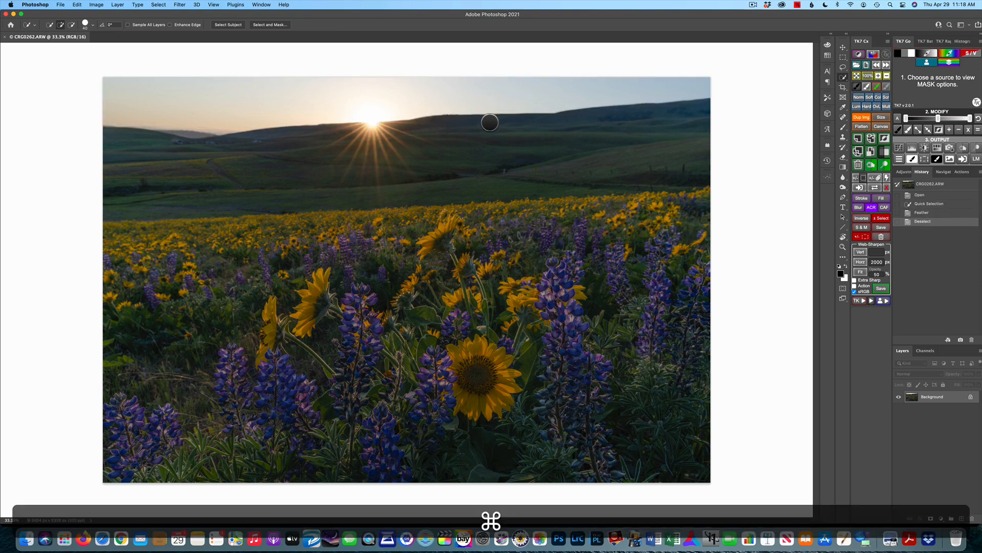
Select the sky automatically with the Sky command and add a Curves adjustment layer masked to it.
left_click(157, 5)
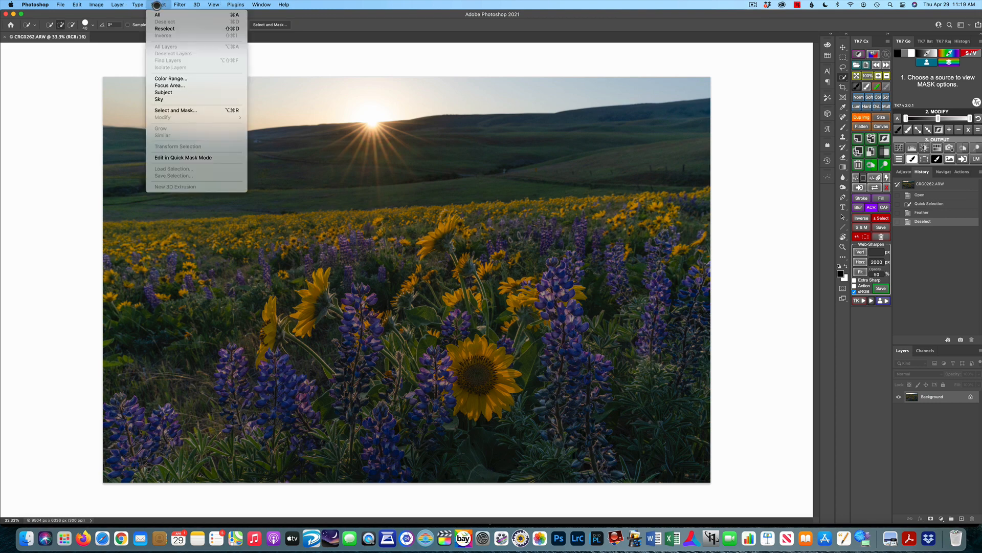
left_click(159, 101)
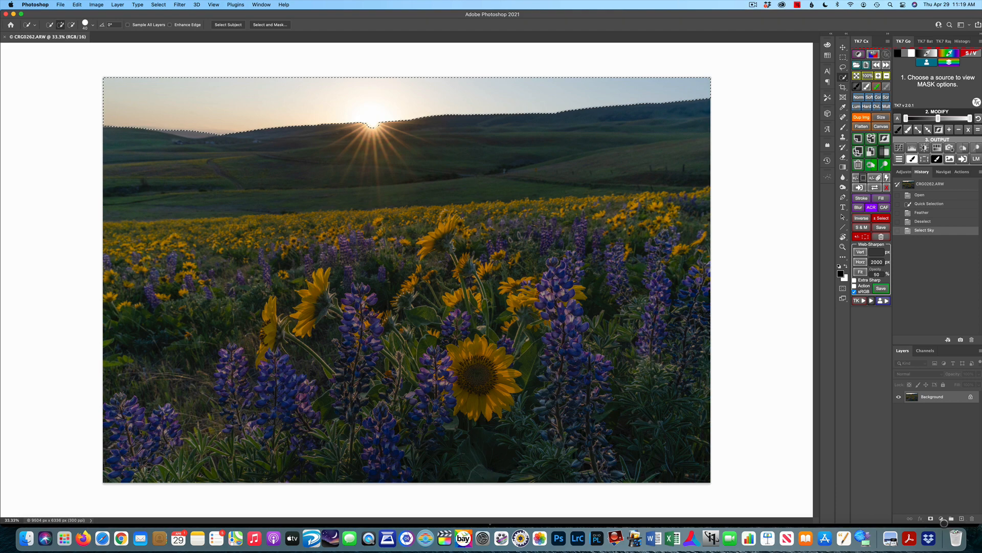
left_click(941, 518)
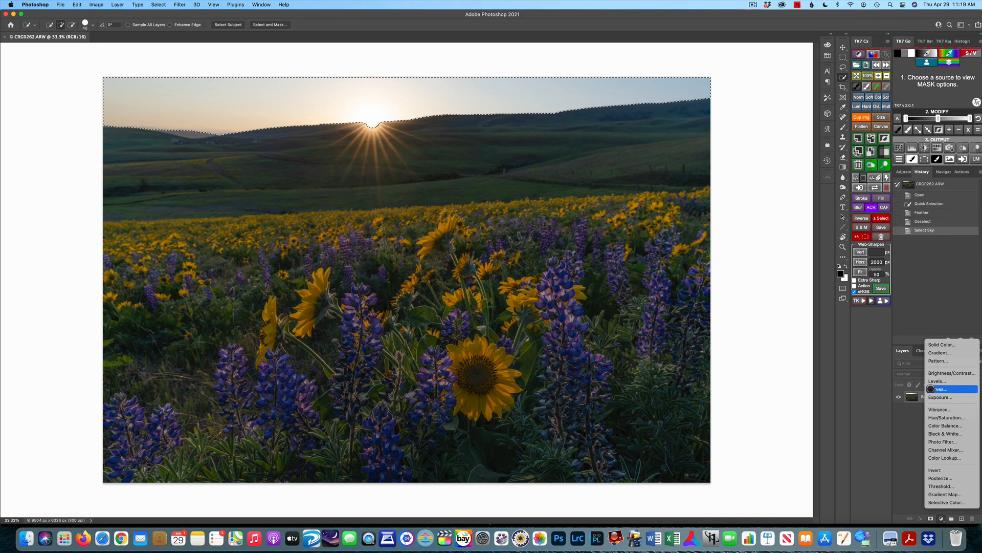
left_click(931, 389)
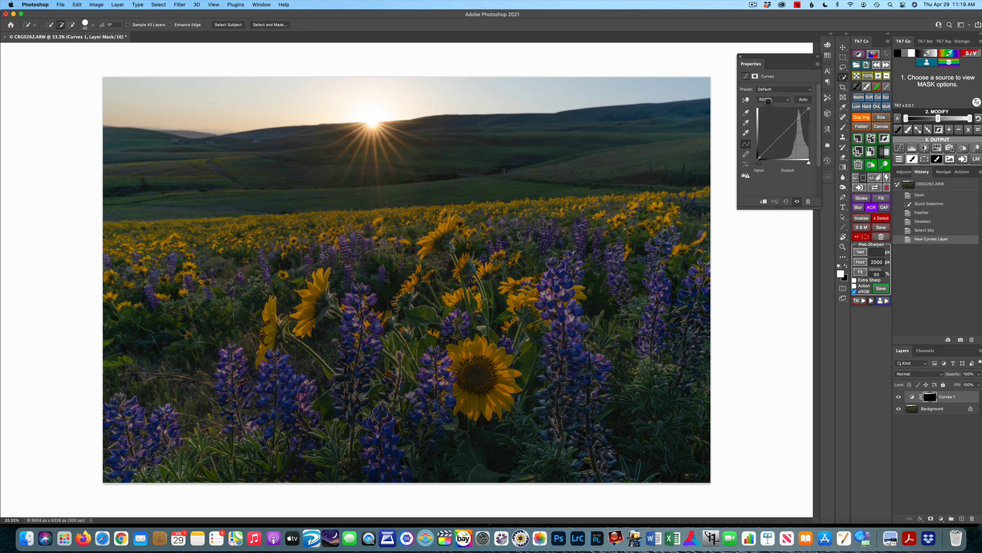
Darken the sky by pulling the middle of the RGB curve down from input 132 to an output of about 98.
left_click_drag(783, 132, 785, 139)
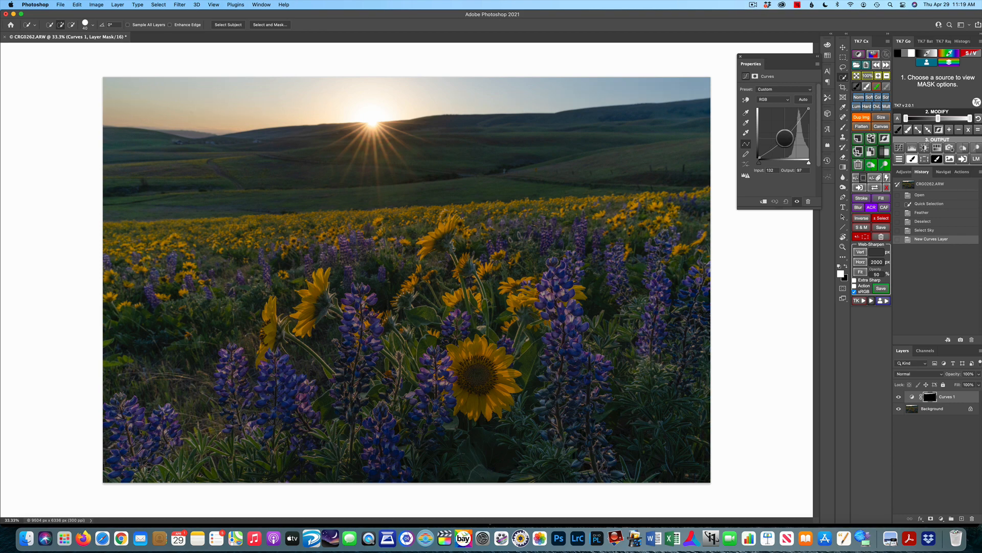
left_click_drag(784, 139, 784, 137)
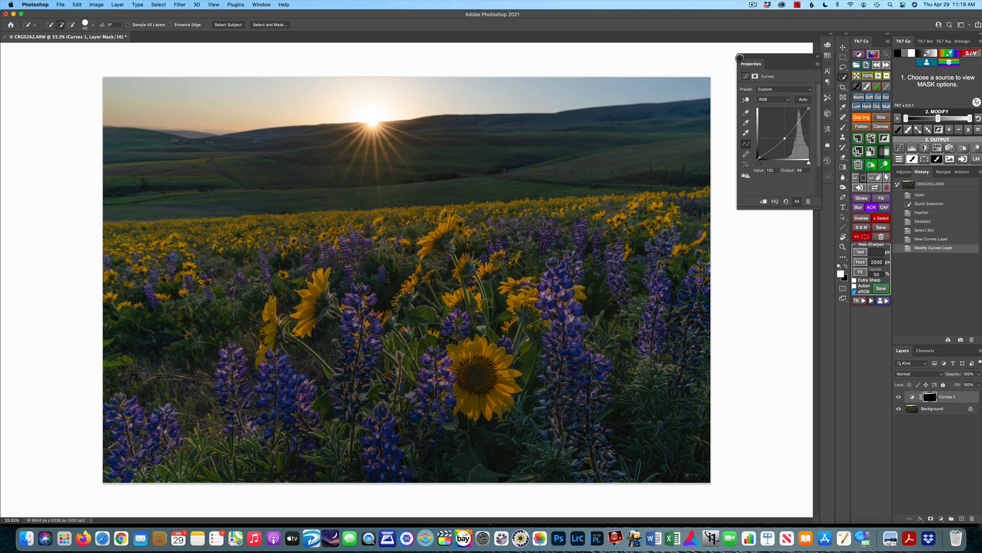
left_click(741, 57)
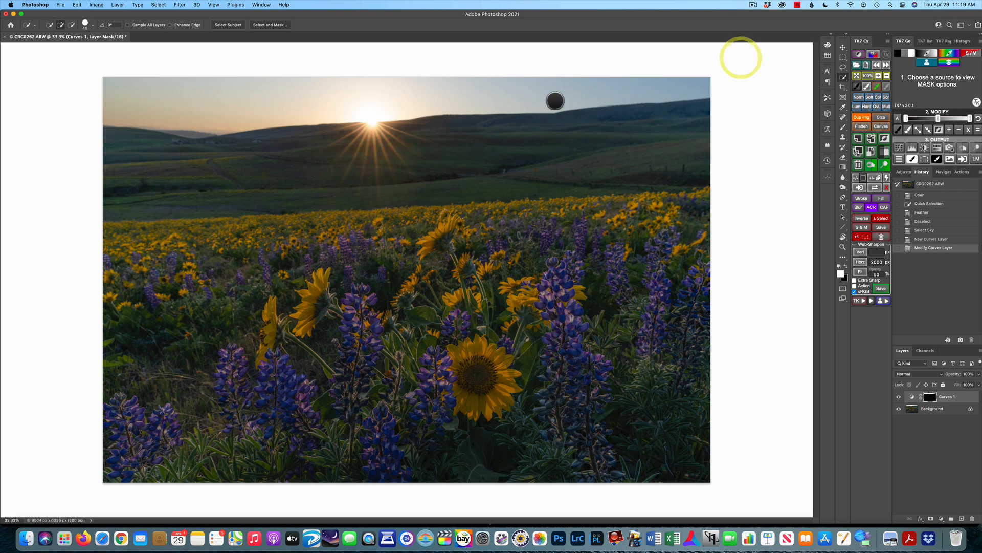
Compare the photo with the Curves layer hidden and shown, and inspect its sky mask on its own.
left_click(899, 396)
left_click(898, 397)
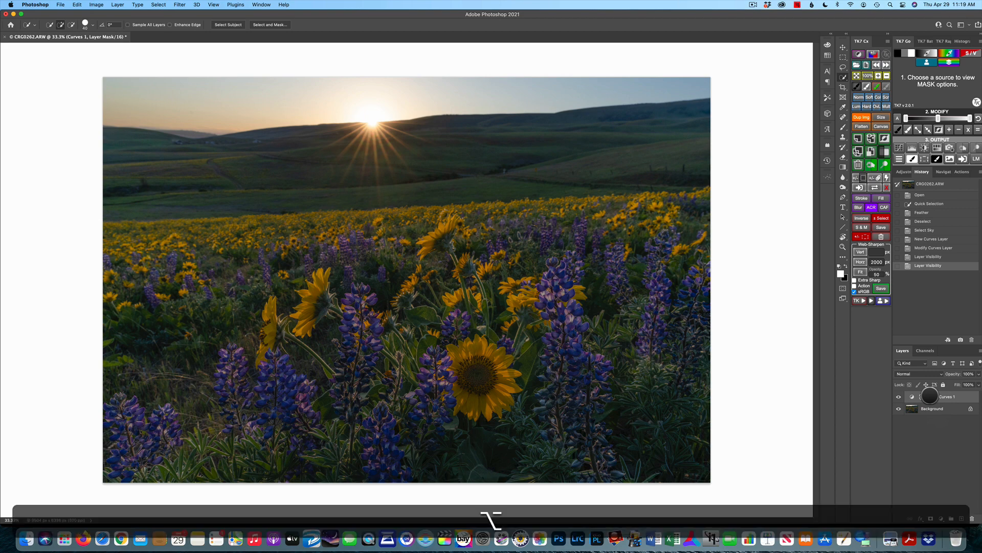
left_click(930, 397, "alt")
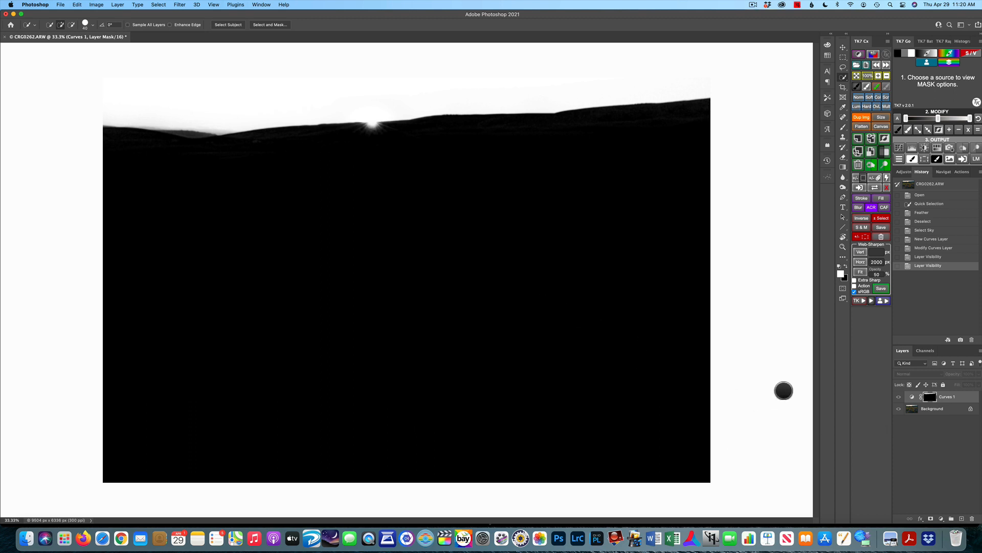
key("alt")
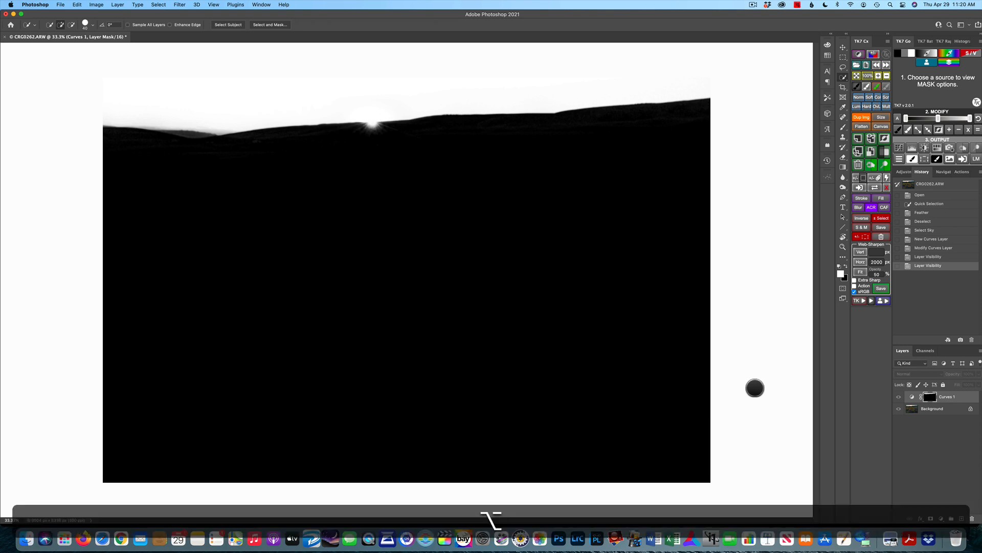
left_click(918, 402, "alt")
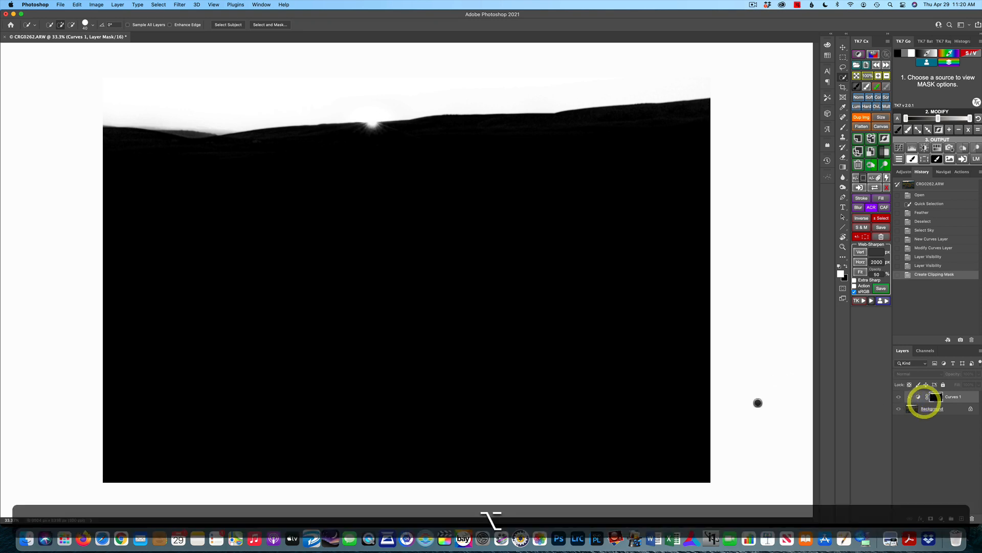
left_click(919, 396)
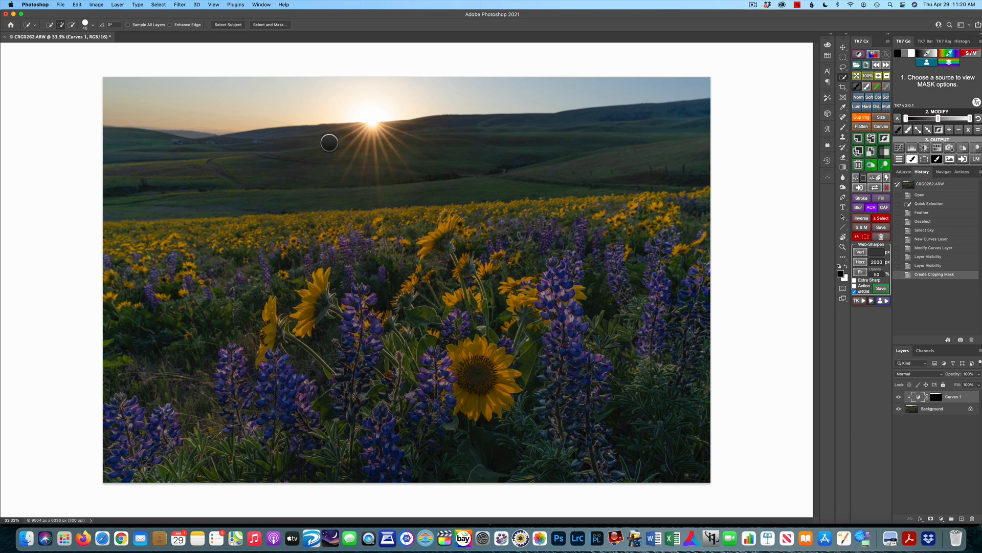
left_click(161, 4)
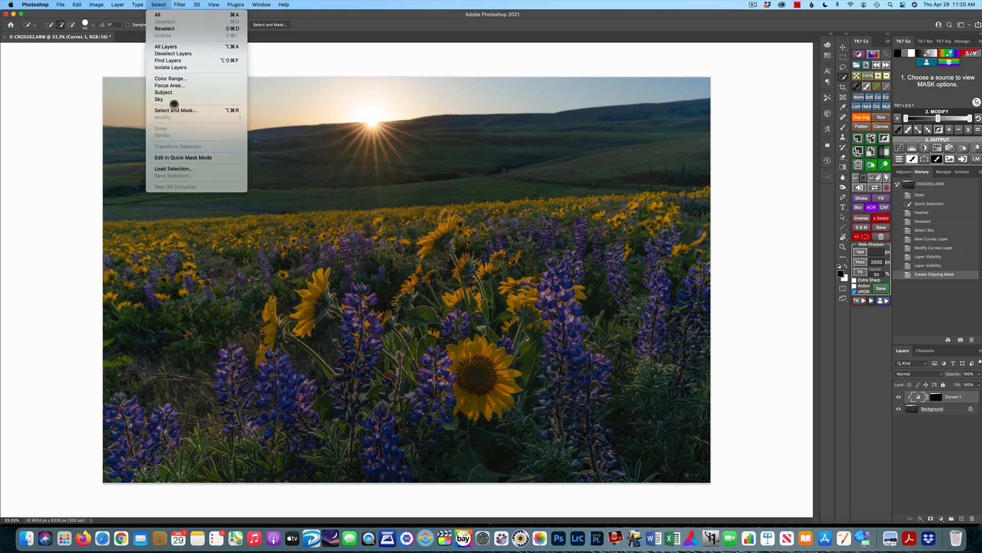
left_click(36, 92)
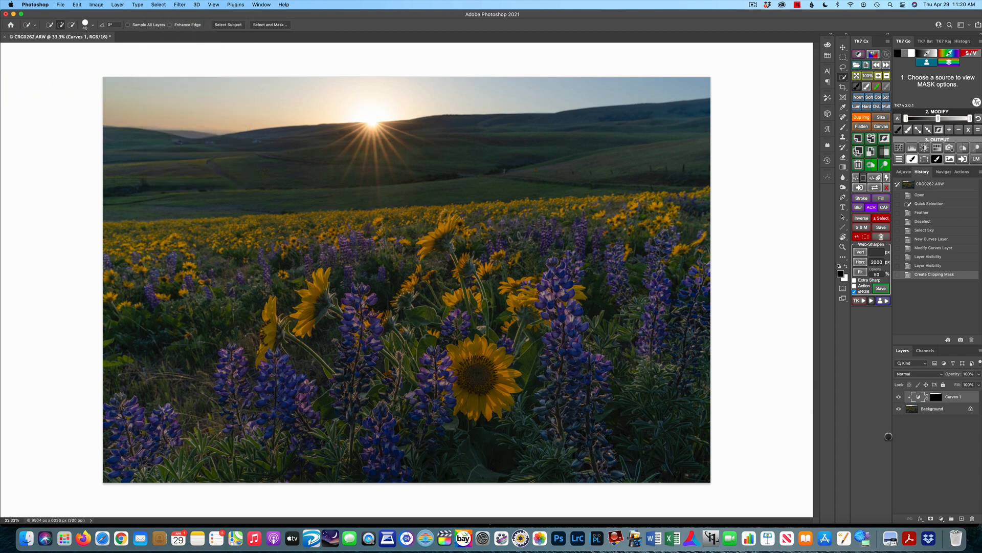
In the sky's Curves layer, raise the red curve to input 109, output 132 and lower the green curve to input 118, output 110.
double_click(917, 395)
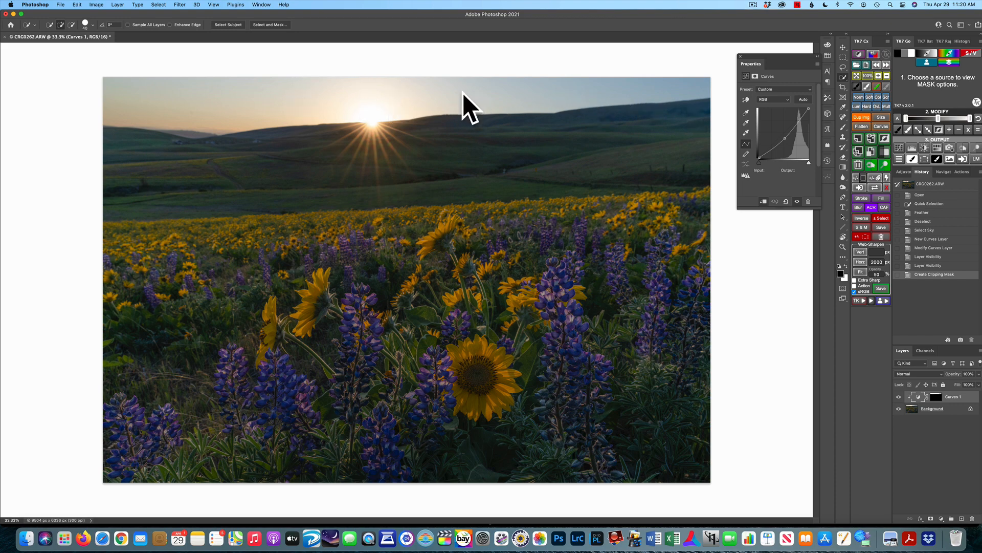
left_click(772, 100)
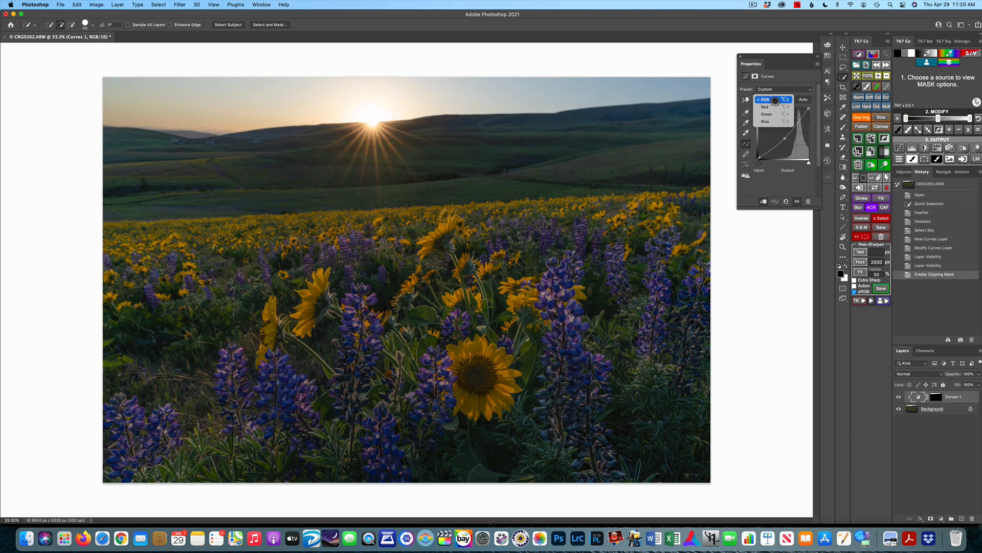
left_click(773, 106)
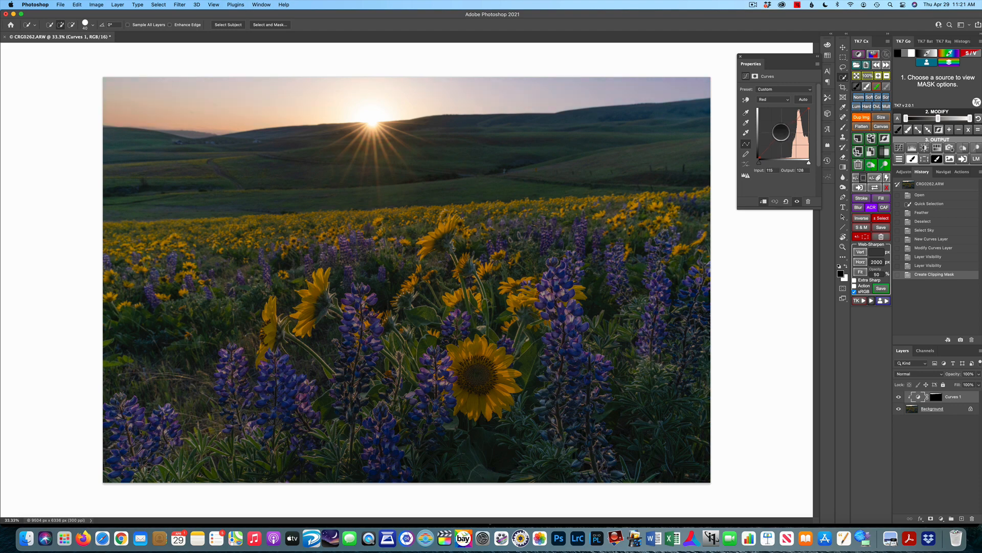
left_click_drag(781, 131, 780, 131)
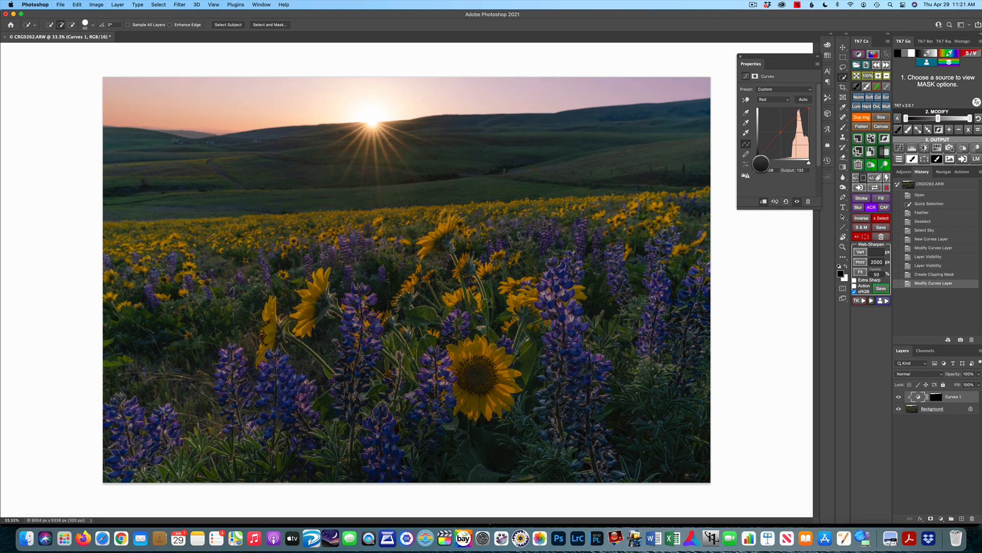
left_click(773, 100)
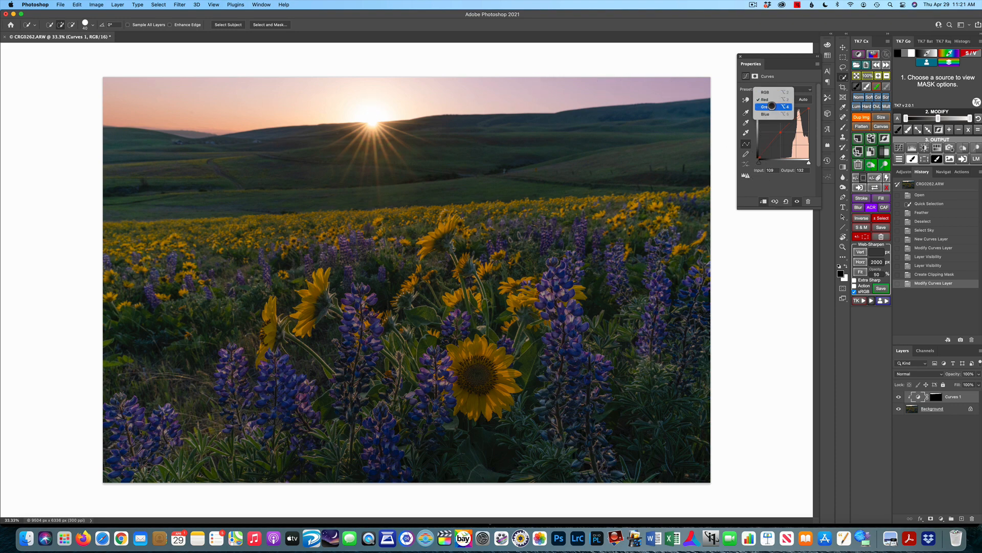
left_click(772, 106)
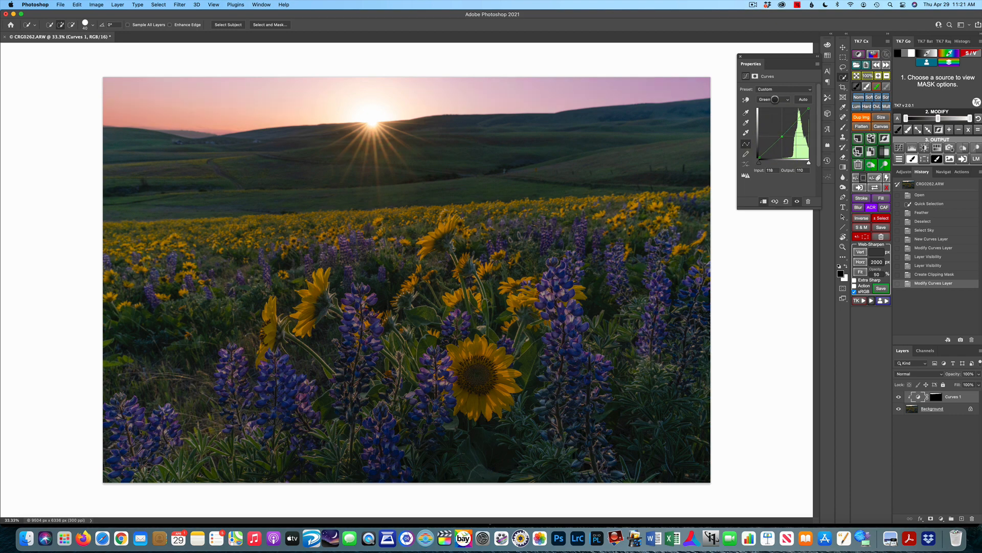
Add yellow to the sky by lowering the blue curve to input 131, output 77.
left_click(773, 99)
left_click(770, 107)
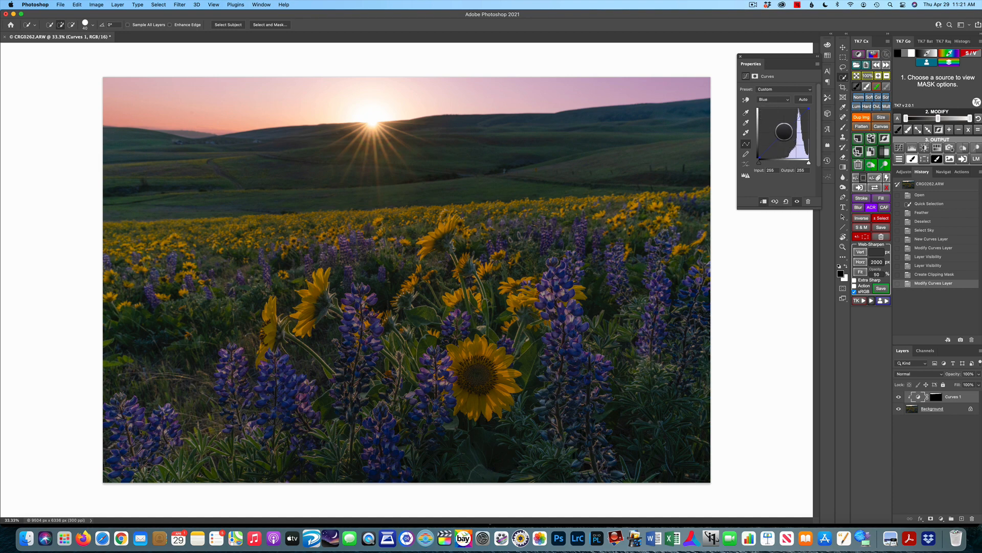
mouse_move(784, 131)
left_mouse_down()
mouse_move(790, 140)
mouse_move(778, 141)
left_mouse_up()
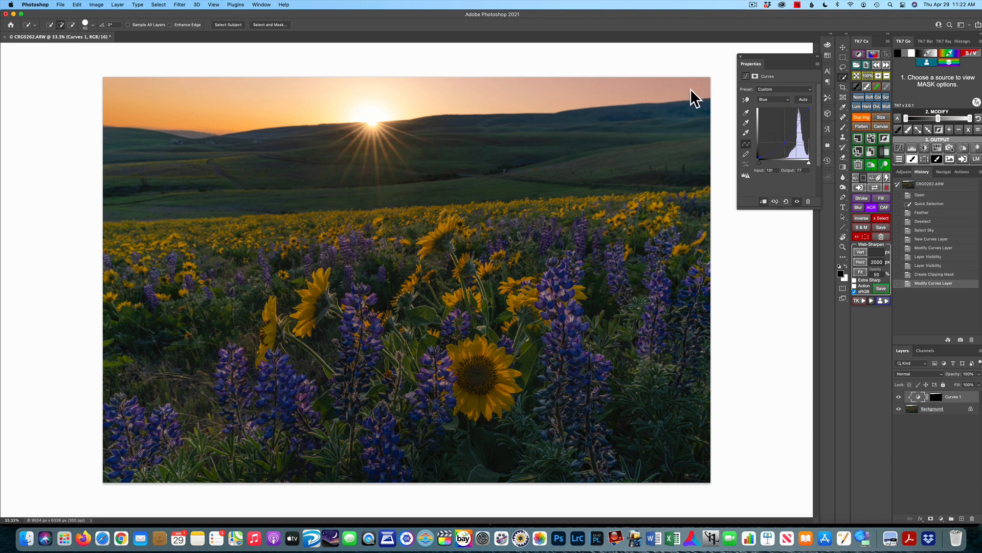
Readjust the midpoint of the green curve to fine-tune the sky's warm tint, and close the curve settings.
left_click(779, 100)
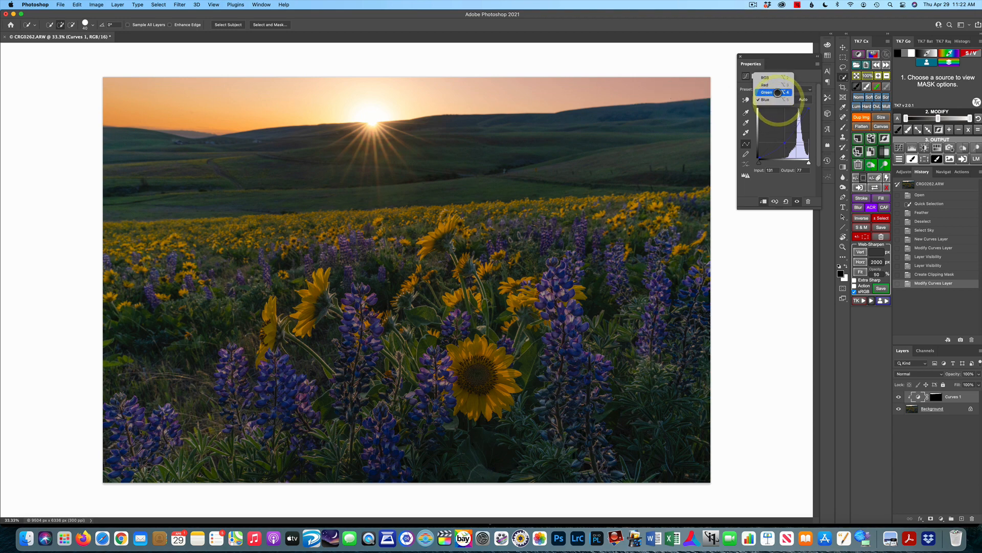
left_click(774, 92)
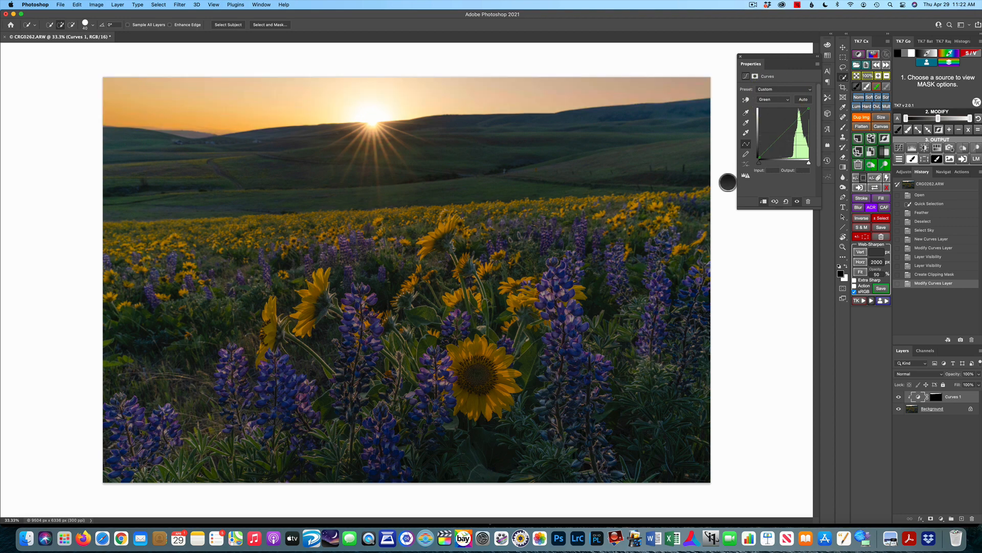
left_click(782, 135)
left_click(741, 57)
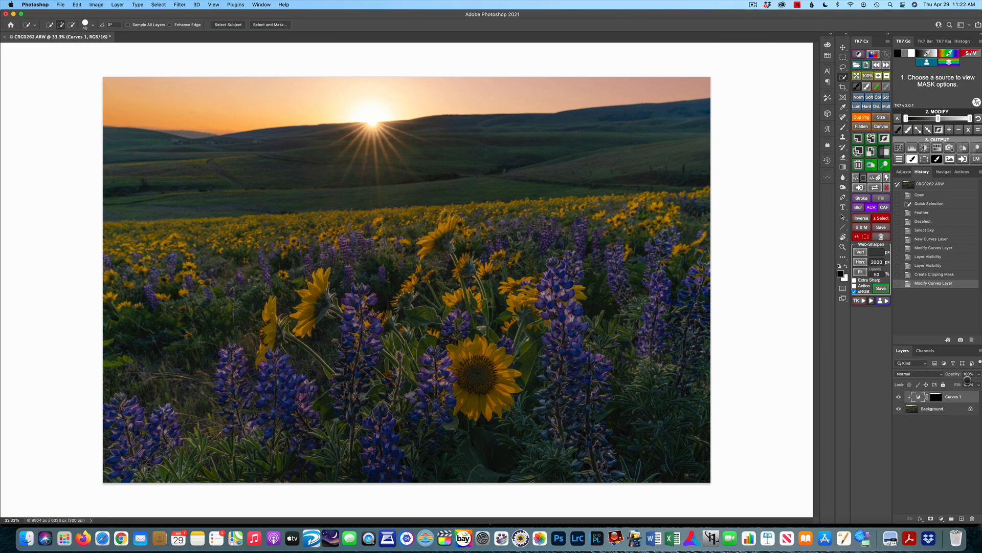
Switch to the Lightroom Classic window and minimise it to return to Photoshop.
key("ctrl+Up")
left_click(725, 214)
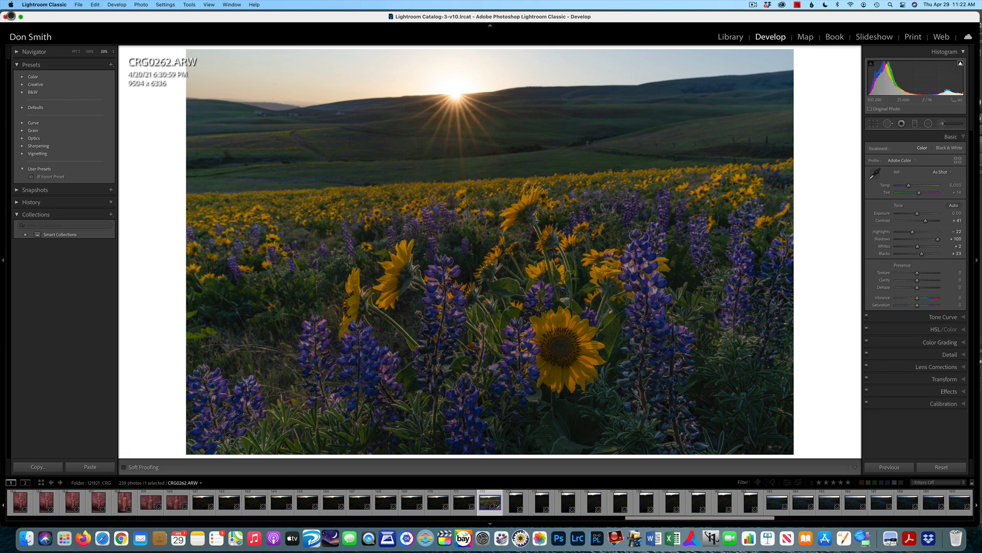
left_click(11, 16)
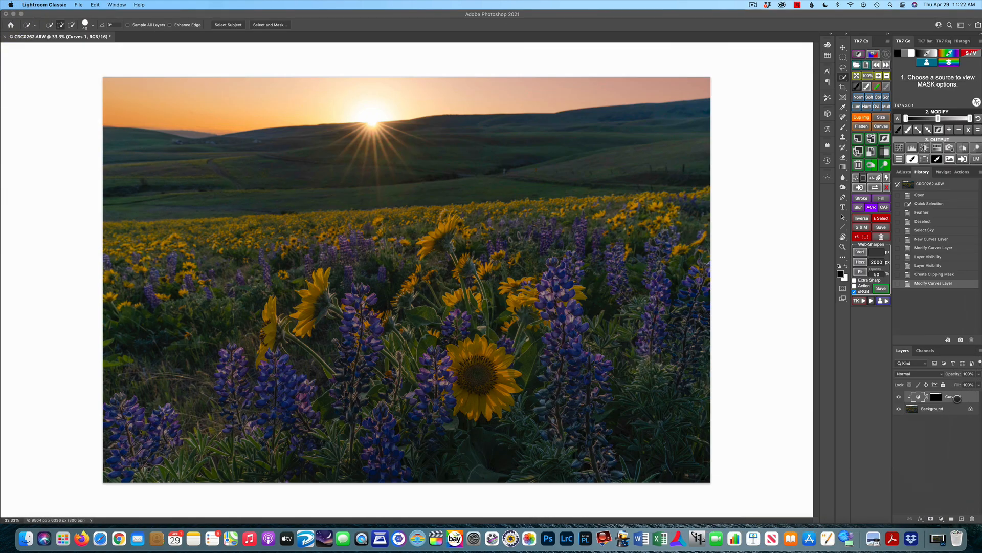
Try a different opacity for the sky's Curves layer and return it to 100%.
left_click(978, 373)
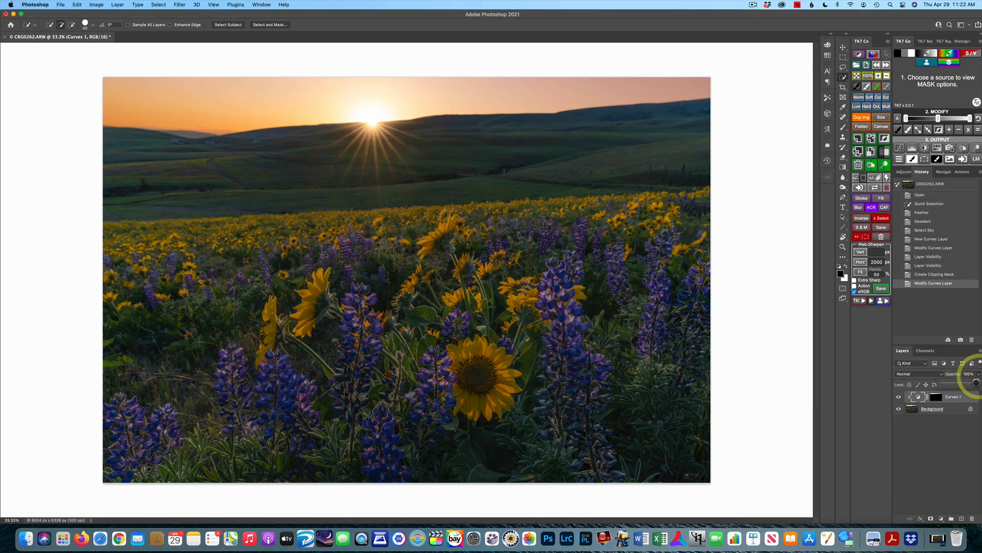
mouse_move(974, 383)
left_mouse_down()
mouse_move(937, 384)
mouse_move(979, 388)
left_mouse_up()
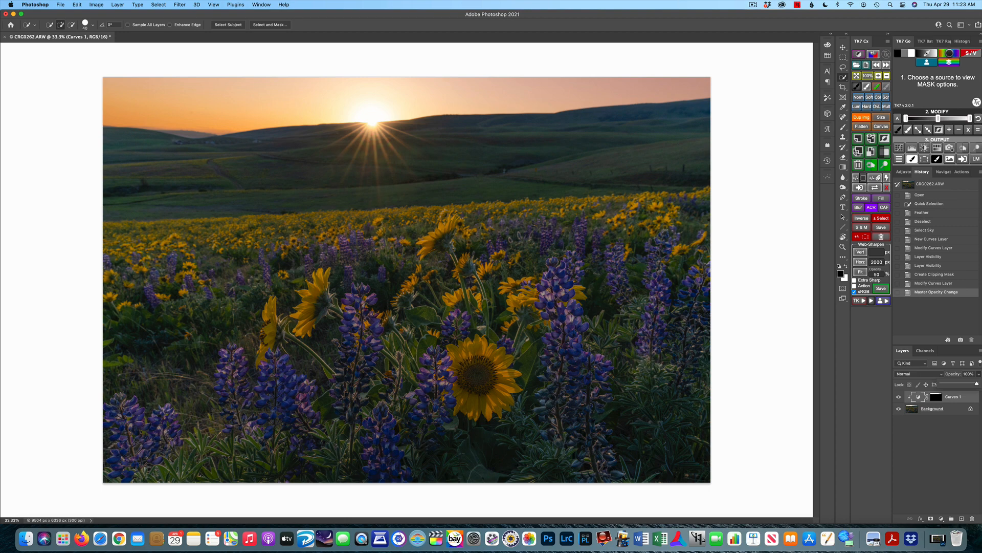
Create an Infinity Color Mask from the purple sampled on a lupine bloom, and adjust it to strengthen the flower selection.
left_click(949, 53)
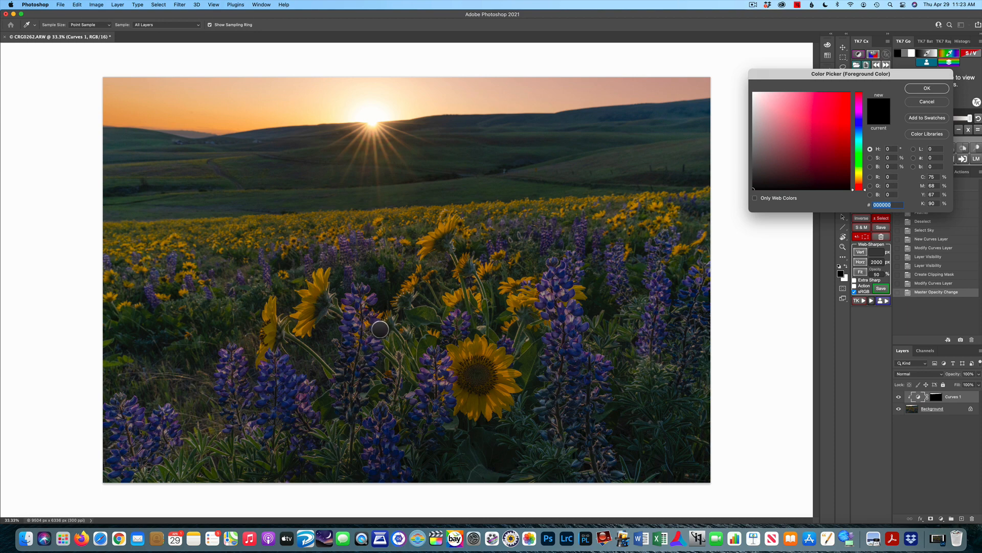
left_click(380, 329)
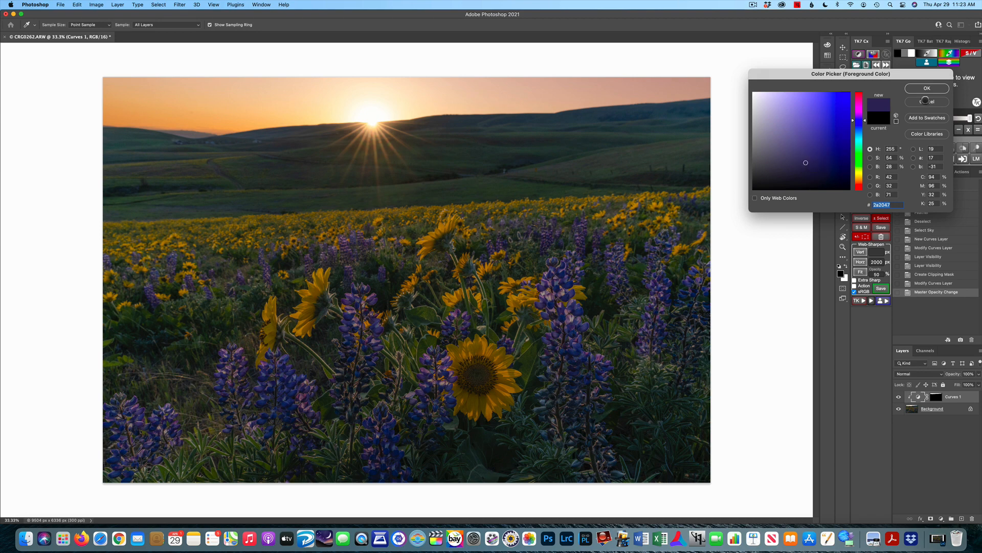
left_click(922, 89)
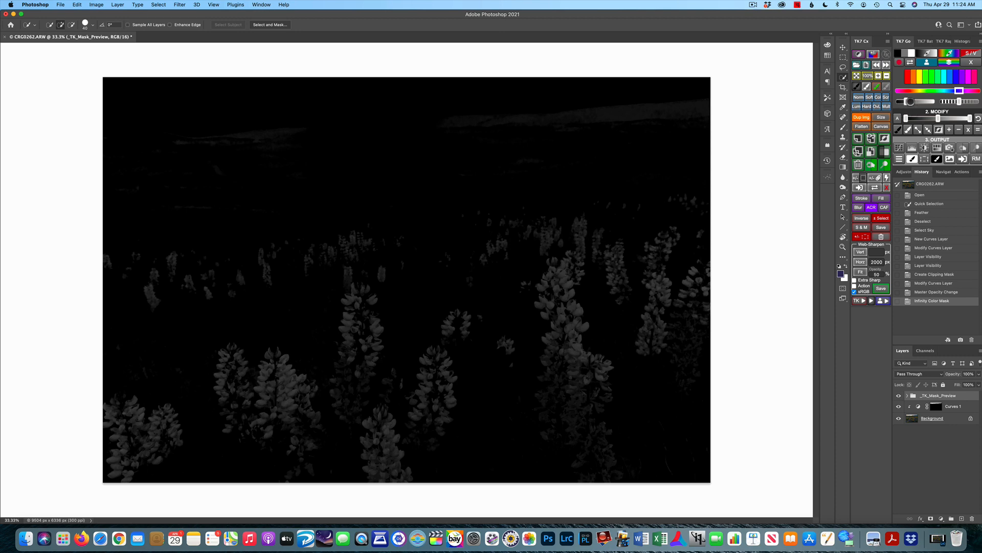
left_click(914, 101)
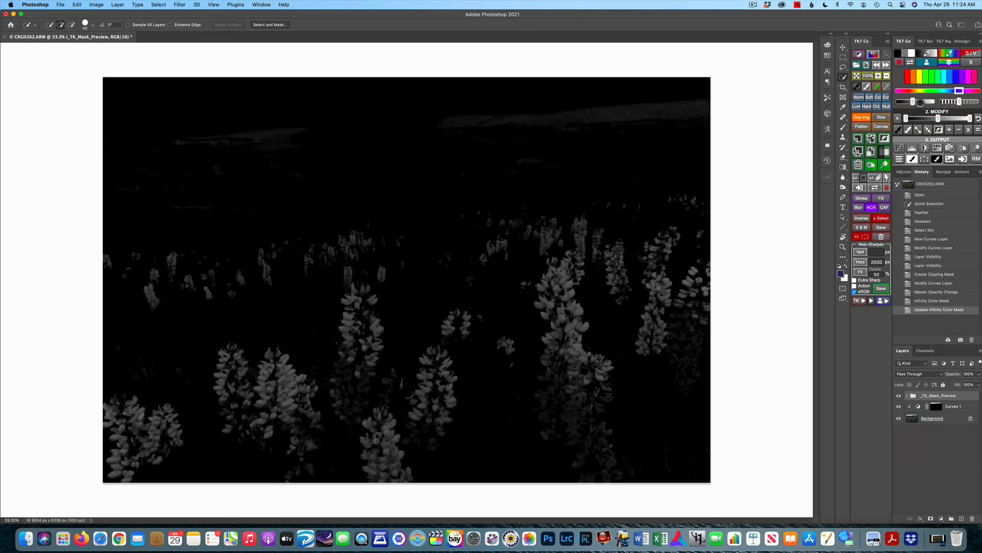
left_click(930, 102)
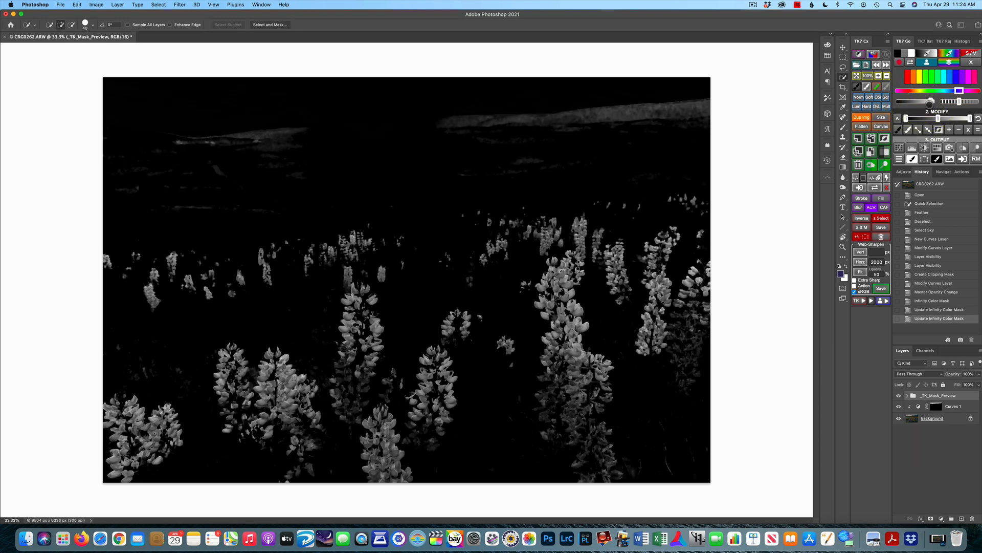
left_click(935, 101)
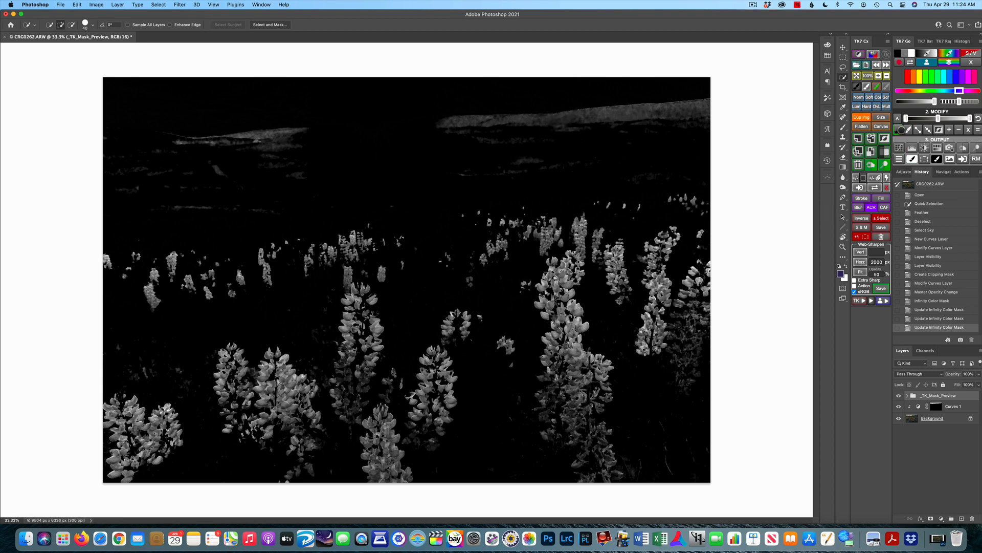
Paint black over the distant hills and sky in the mask to exclude them from the lupine selection.
left_click(908, 130)
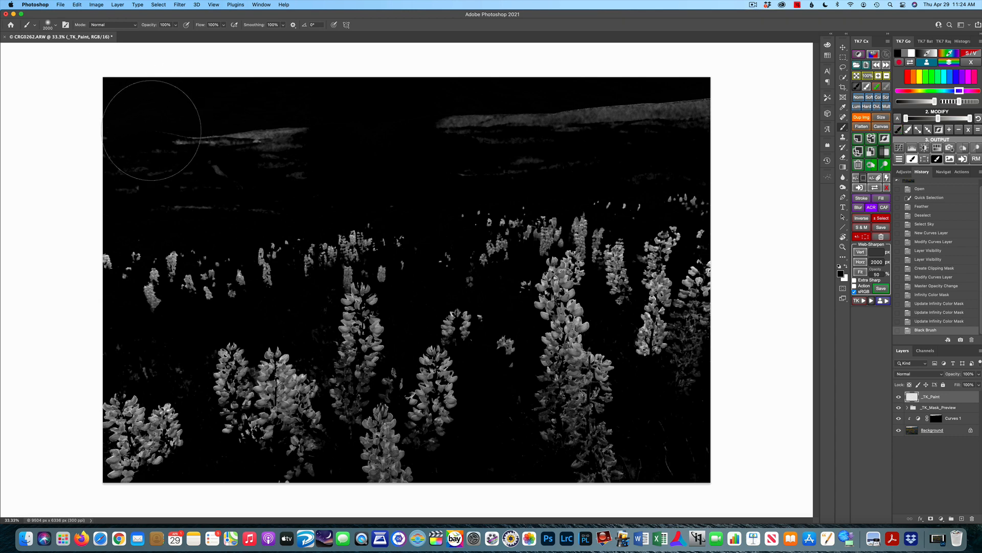
mouse_move(136, 131)
left_mouse_down()
mouse_move(314, 134)
mouse_move(187, 141)
mouse_move(309, 149)
mouse_move(202, 152)
mouse_move(260, 166)
mouse_move(205, 183)
mouse_move(190, 176)
mouse_move(234, 179)
mouse_move(193, 169)
mouse_move(314, 144)
left_mouse_up()
mouse_move(455, 133)
left_mouse_down()
mouse_move(552, 140)
mouse_move(695, 117)
mouse_move(531, 121)
mouse_move(763, 114)
left_mouse_up()
mouse_move(73, 164)
left_mouse_down()
mouse_move(376, 148)
mouse_move(158, 146)
mouse_move(171, 112)
mouse_move(622, 128)
mouse_move(711, 118)
left_mouse_up()
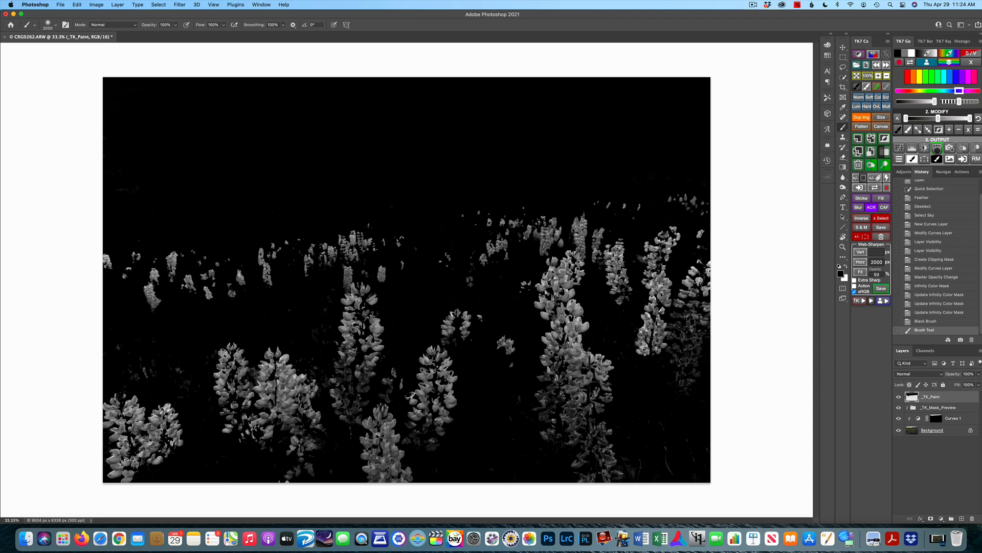
Add a Hue/Saturation layer through the lupine mask and set its saturation to +33.
key("alt")
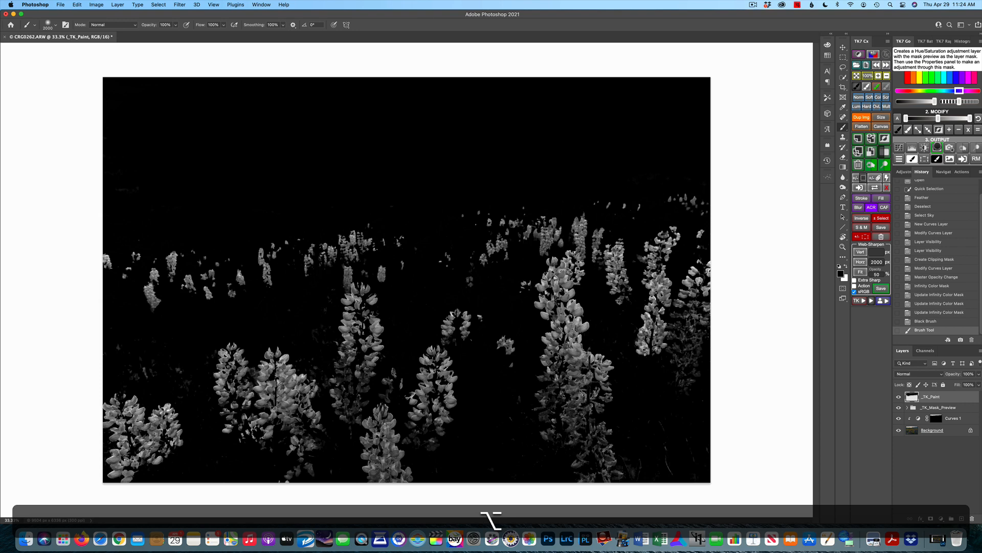
left_click(935, 148)
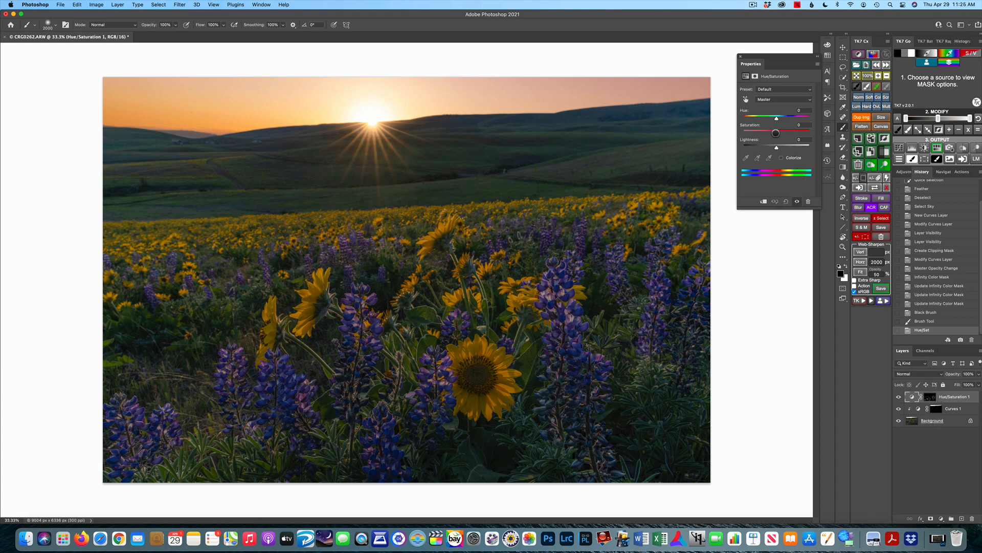
left_click_drag(776, 134, 781, 133)
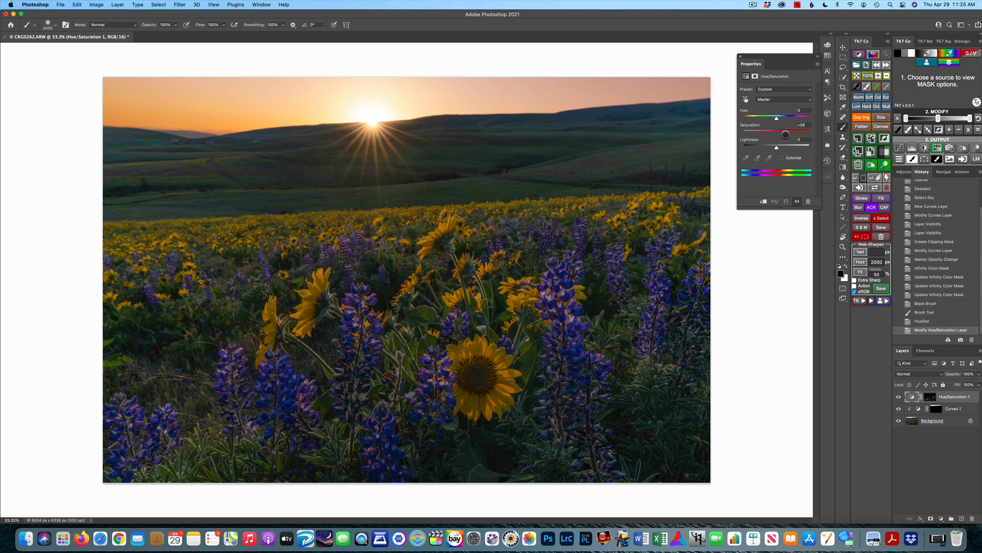
left_click_drag(787, 134, 787, 134)
Toggle the lupine Hue/Saturation layer off and on twice to compare the flowers before and after.
left_click(899, 396)
left_click(899, 397)
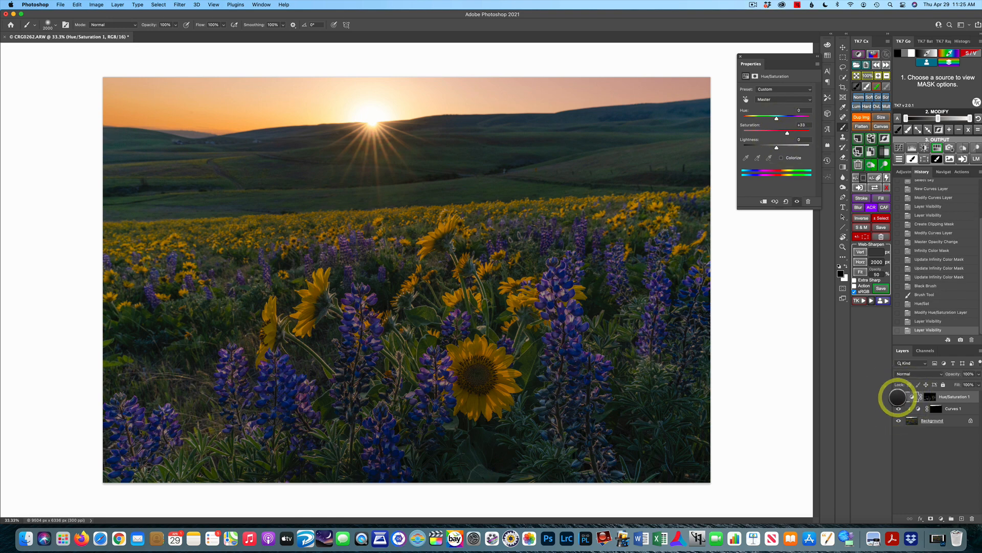
left_click(899, 396)
left_click(898, 397)
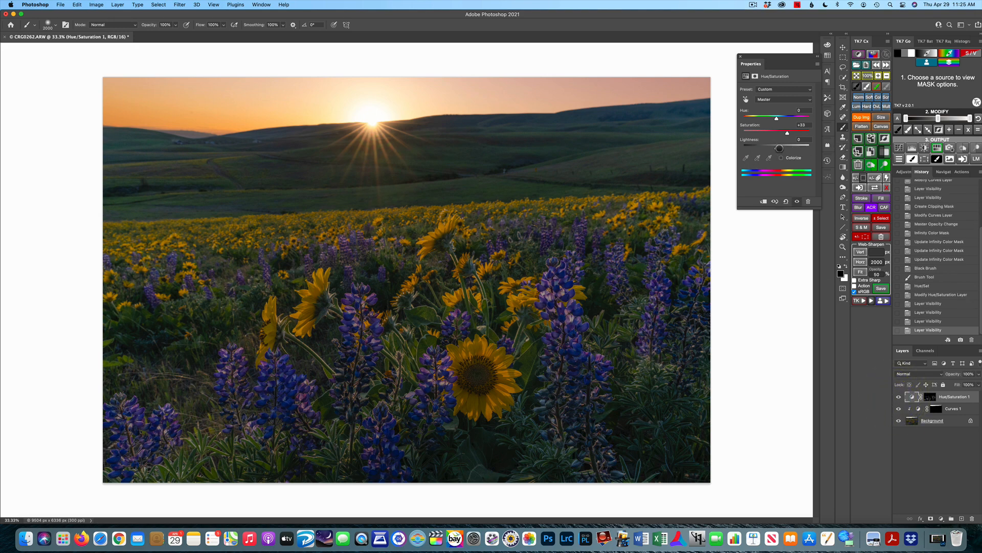
Try a lightness of -13 on the lupine layer, reset it to 0, and close the Hue/Saturation settings.
mouse_move(776, 148)
left_mouse_down()
mouse_move(786, 148)
mouse_move(772, 152)
left_mouse_up()
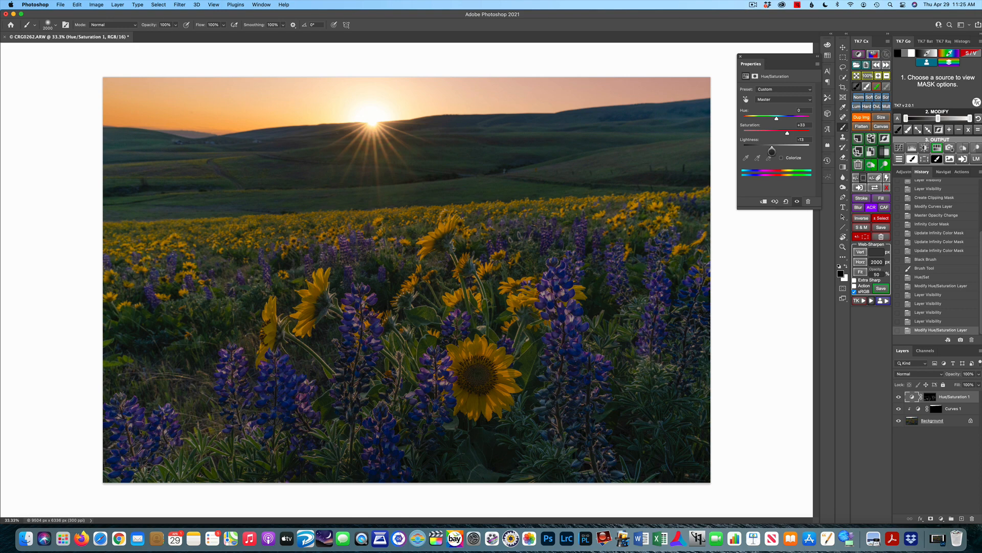
left_click(777, 151)
left_click(766, 140)
type("0")
left_click(739, 57)
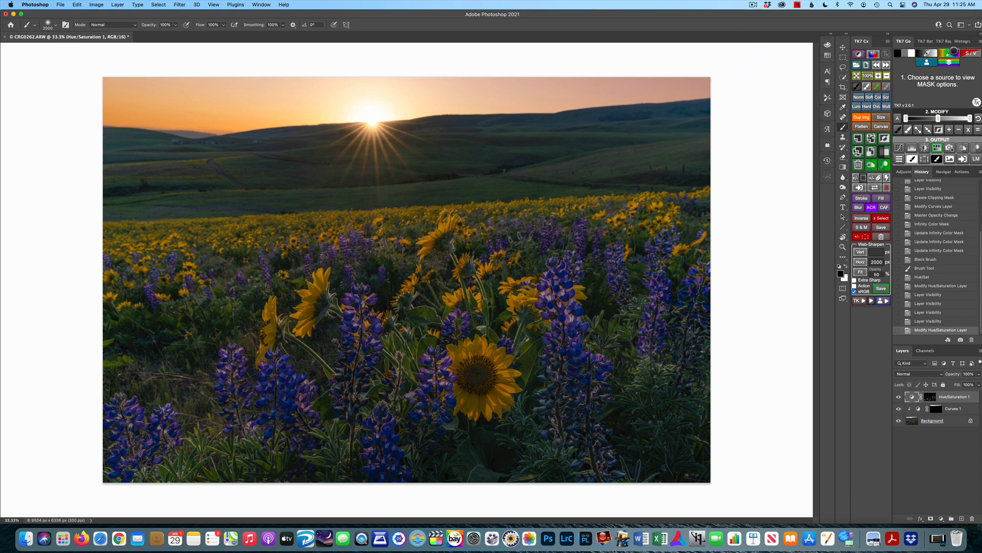
Create an Infinity Color Mask from the yellow sampled on the large sunflower, and strengthen it to brighten the yellow flowers' selection.
left_click(949, 52)
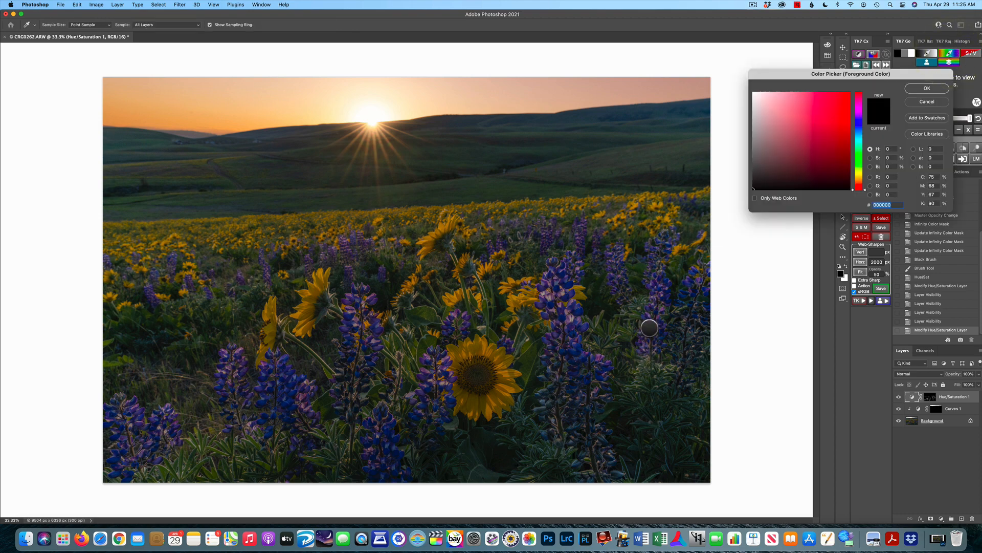
left_click(508, 389)
left_click(509, 388)
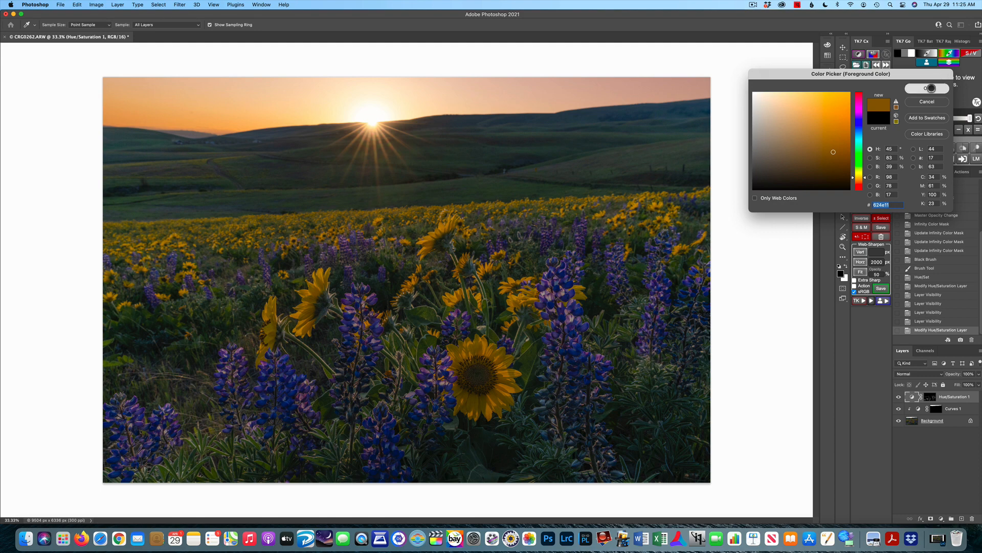
left_click(927, 88)
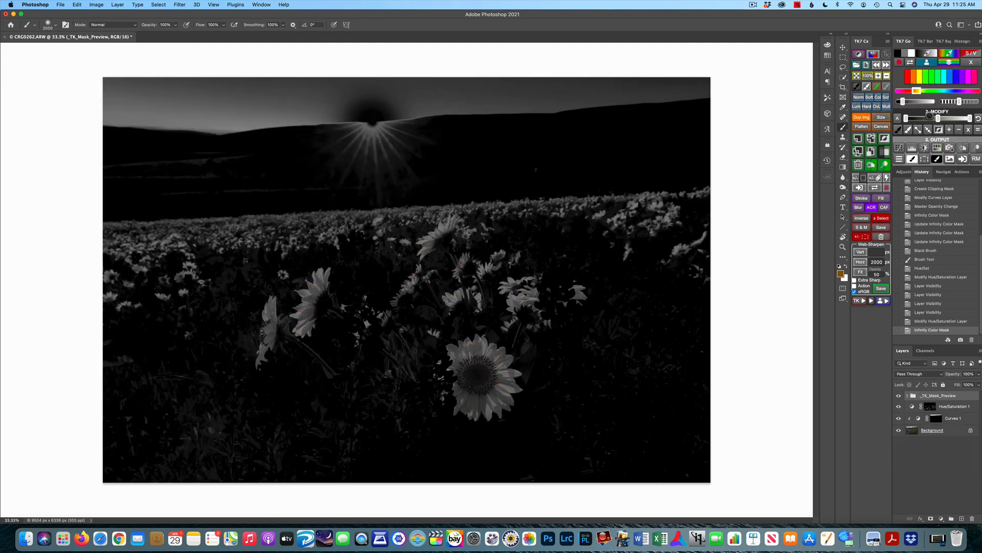
left_click_drag(902, 101, 918, 100)
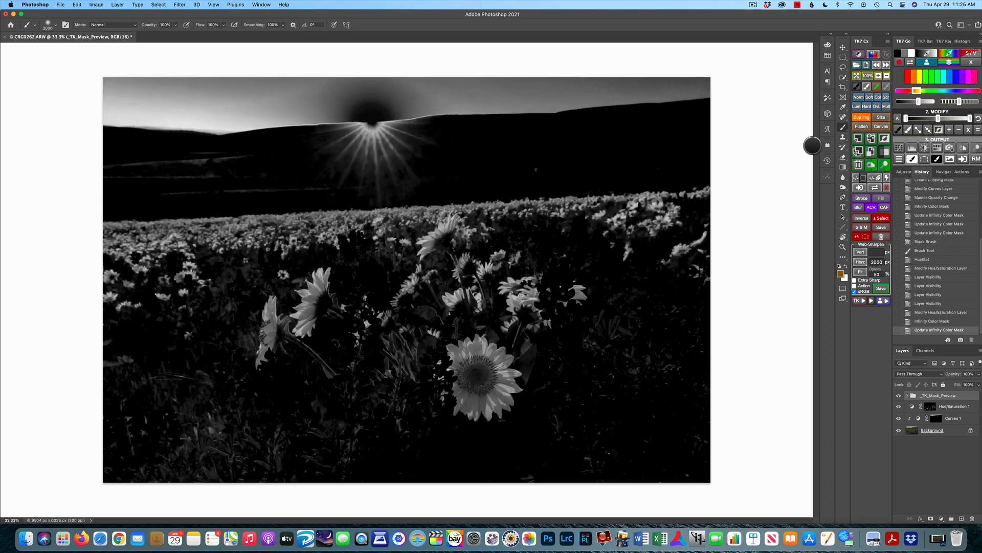
mouse_move(919, 102)
left_mouse_down()
mouse_move(930, 101)
mouse_move(919, 100)
left_mouse_up()
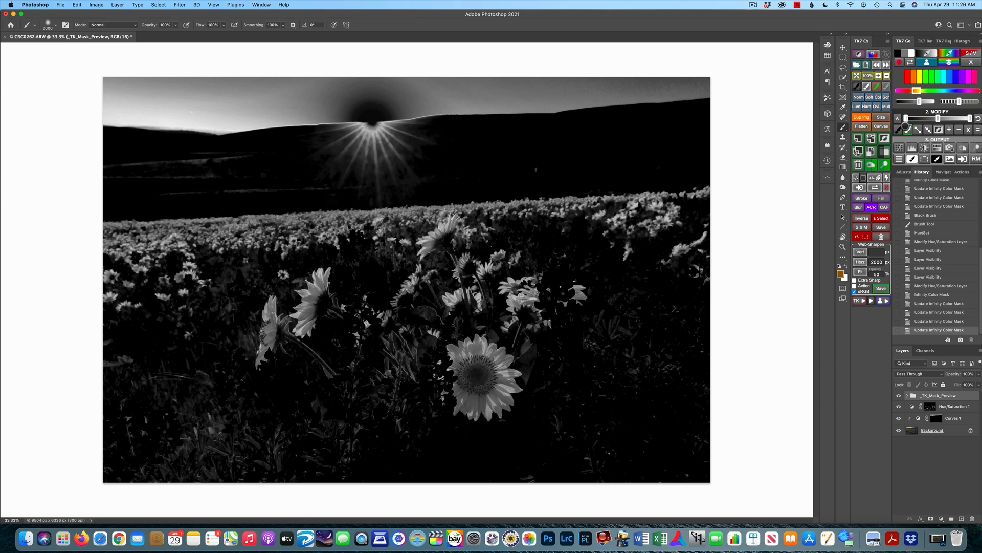
Paint black over the sky and sun in the mask to exclude them from the yellow selection.
left_click(898, 129)
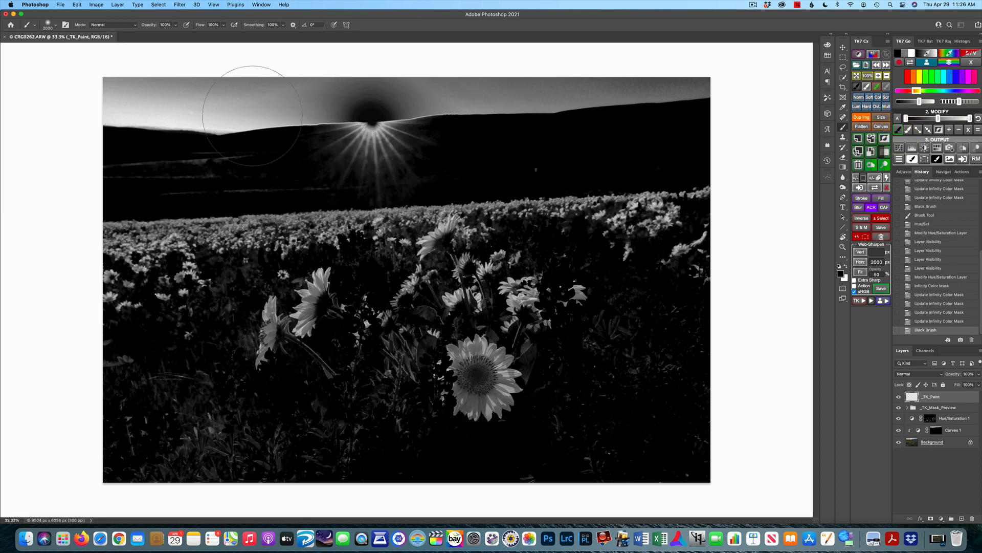
mouse_move(100, 108)
left_mouse_down()
mouse_move(314, 78)
mouse_move(248, 98)
mouse_move(362, 87)
mouse_move(630, 96)
mouse_move(658, 76)
mouse_move(665, 88)
mouse_move(746, 66)
left_mouse_up()
mouse_move(252, 62)
left_mouse_down()
mouse_move(37, 87)
mouse_move(178, 92)
mouse_move(79, 101)
left_mouse_up()
Try painting white over the distant hills in the mask with a smaller brush, and undo the stroke.
key("bracketleft")
key("bracketleft")
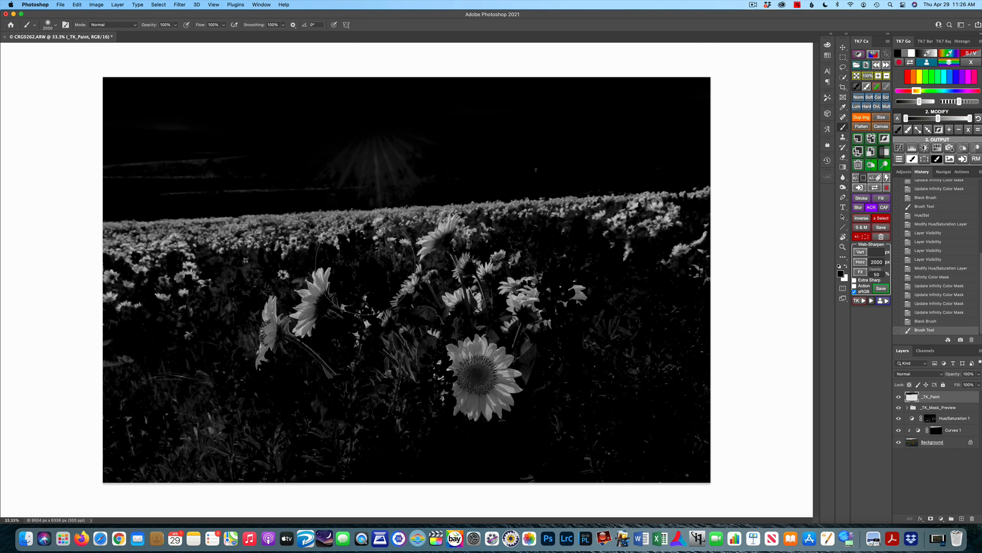
key("bracketleft")
key("bracketleft")
key("bracketleft")
key("bracketleft")
key("bracketleft")
key("bracketleft")
key("bracketleft")
left_click(908, 129)
left_click_drag(134, 166, 271, 174)
key("super+z")
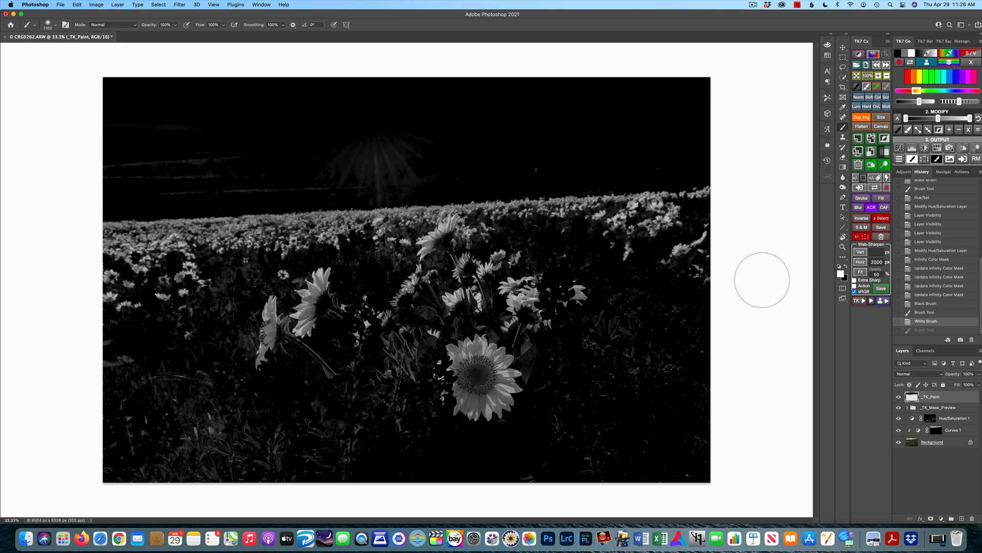
Add a Hue/Saturation layer through the yellow mask, set its saturation to +61, and close its settings.
left_click(937, 148)
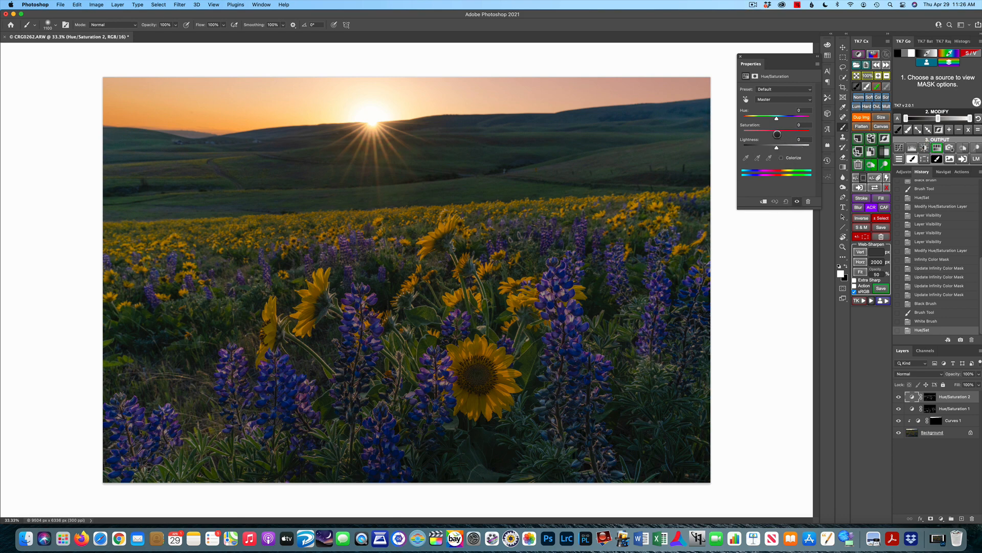
left_click_drag(777, 135, 792, 136)
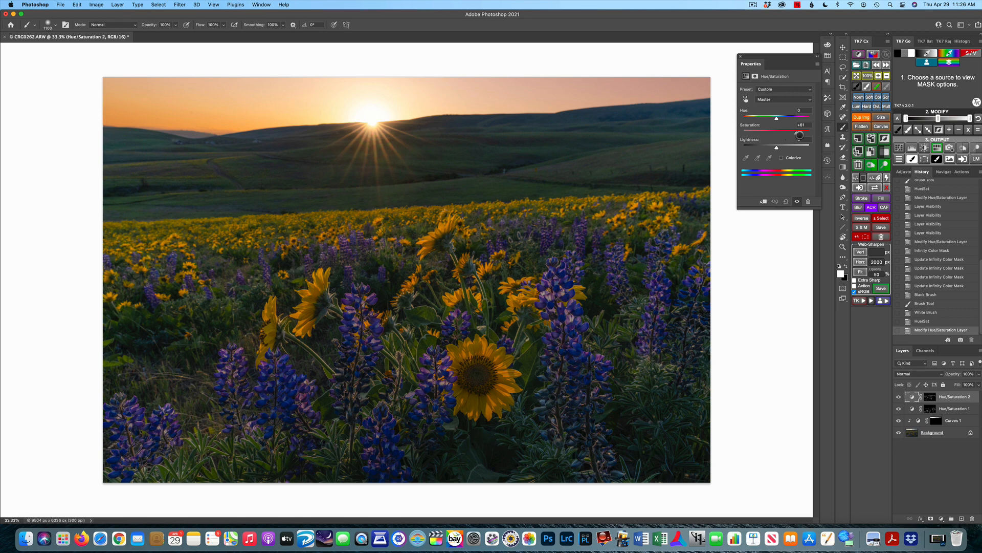
left_click(740, 56)
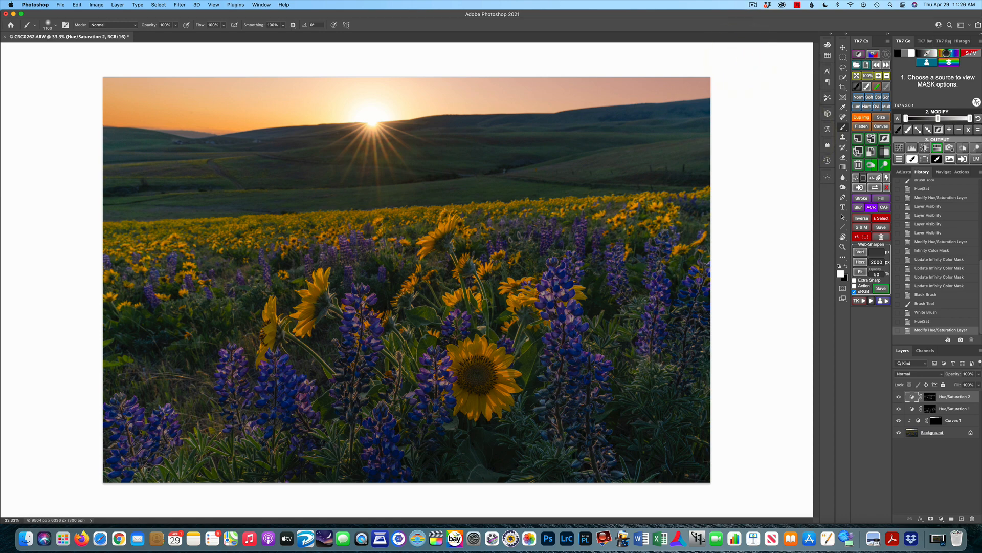
Create an Infinity Color Mask from a green sampled in the foliage beside the lupines, and strengthen the selection of the greens.
left_click(947, 53)
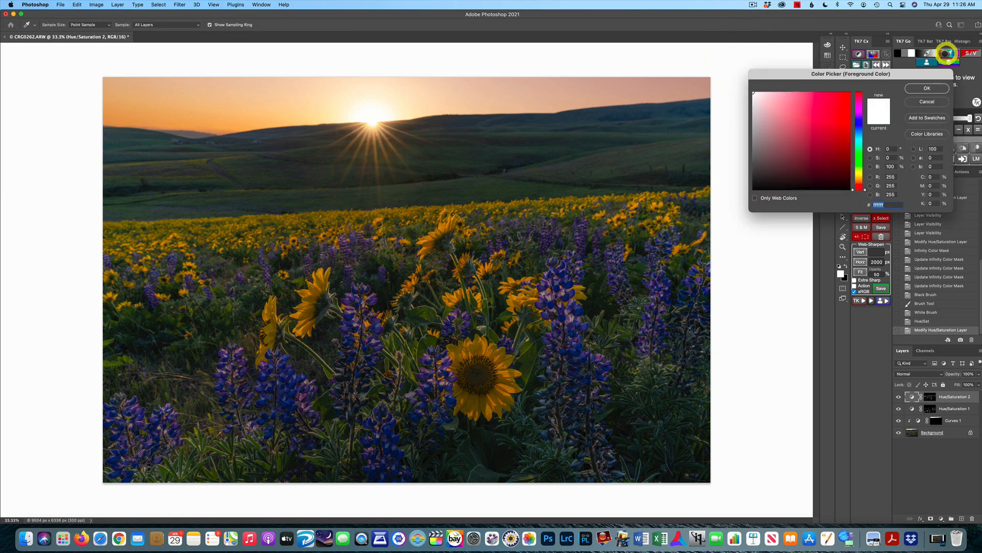
left_click(499, 187)
left_click(500, 185)
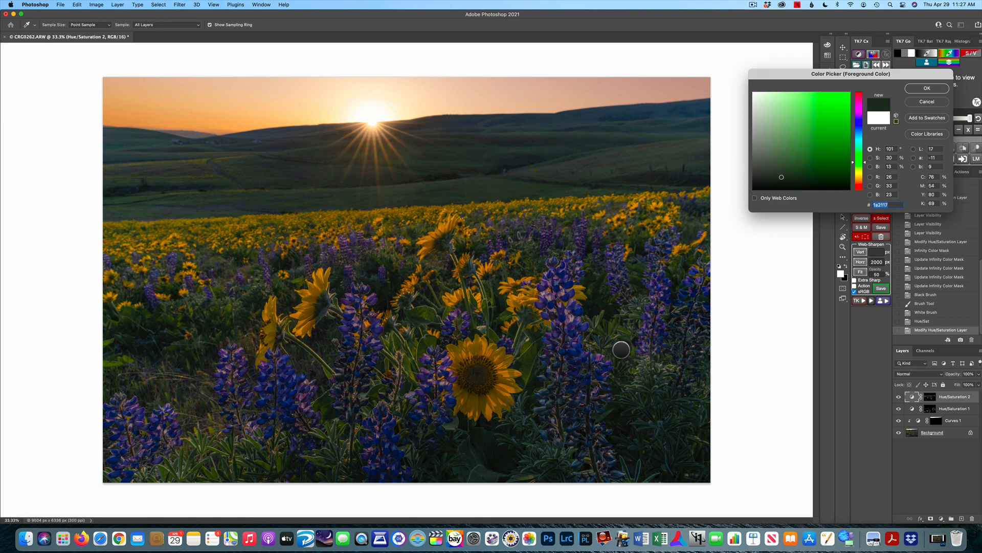
left_click(611, 330)
left_click(610, 327)
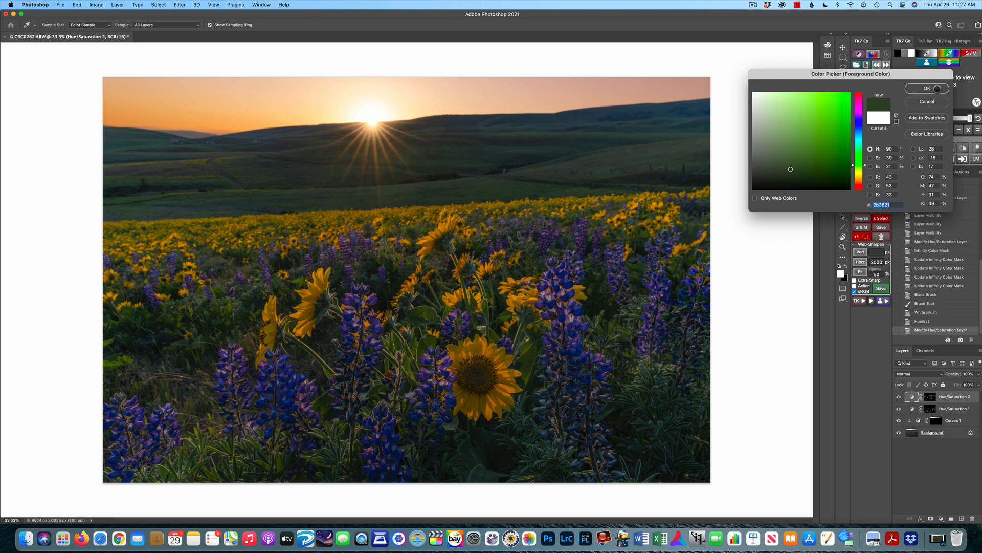
left_click(937, 89)
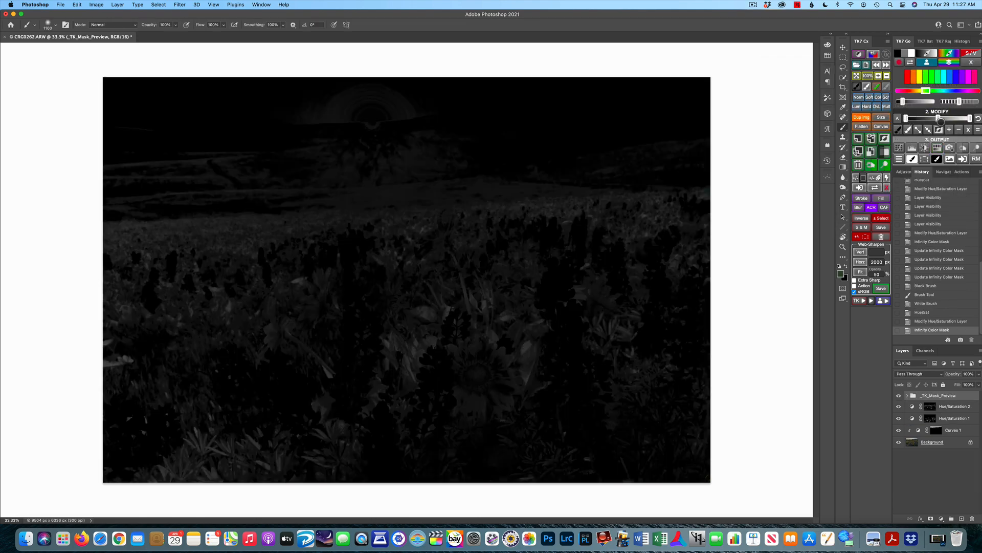
left_click_drag(902, 101, 933, 102)
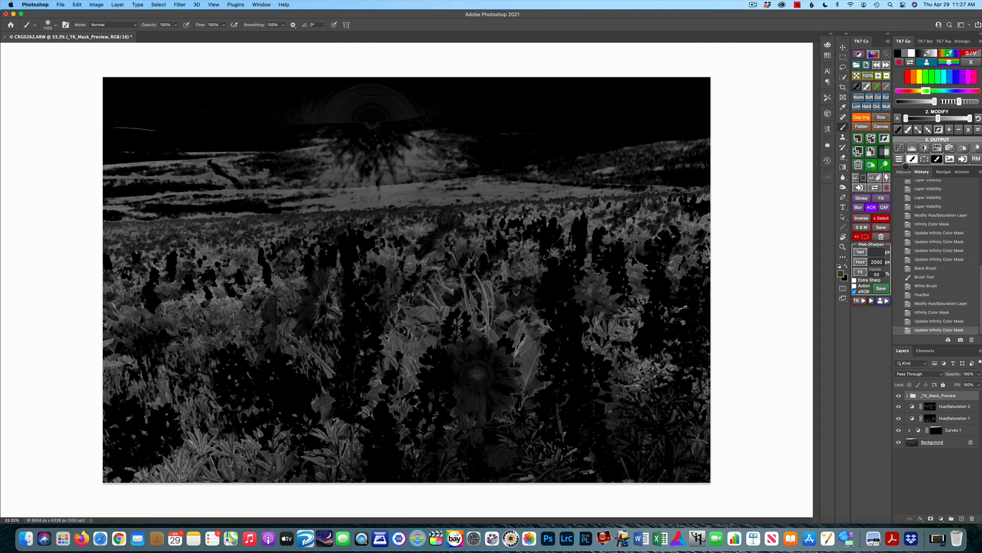
Add a Hue/Saturation layer through the green mask with saturation +49 and lightness 0.
left_click(937, 148)
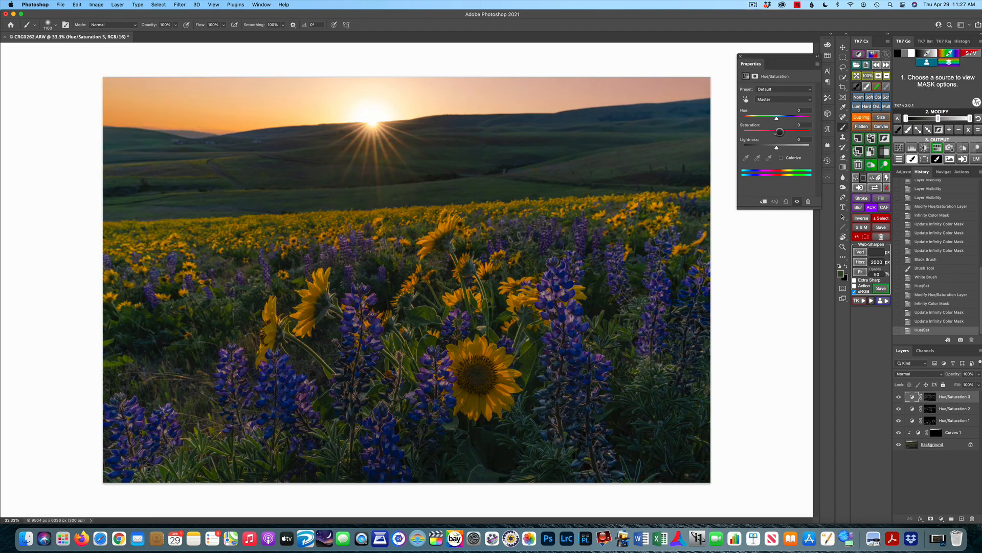
left_click_drag(777, 133, 795, 137)
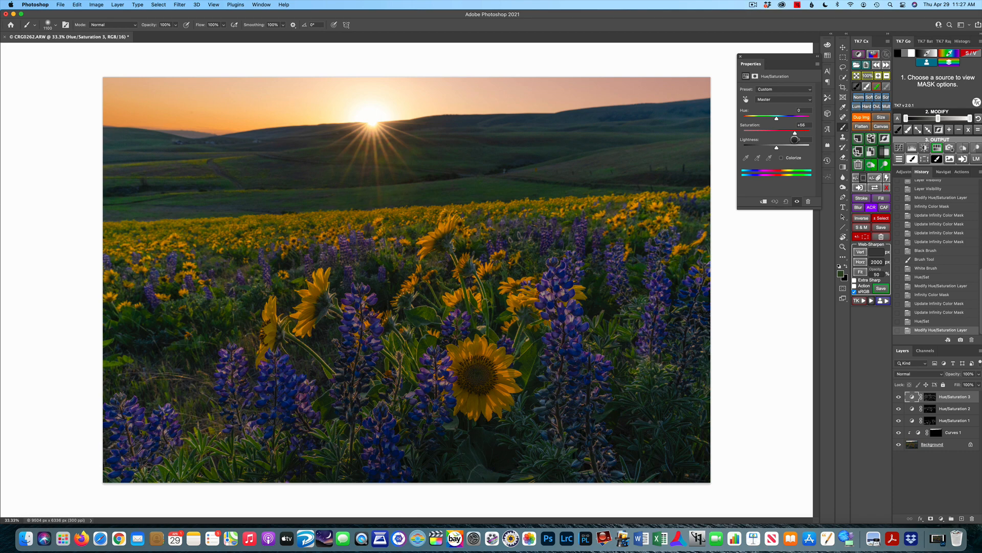
left_click_drag(792, 140, 782, 149)
left_click_drag(778, 151, 777, 151)
left_click(801, 139)
left_click(801, 140)
type("0")
Hide every layer except the Background to view the unedited photo, and close the Hue/Saturation settings.
left_click(899, 445, "alt")
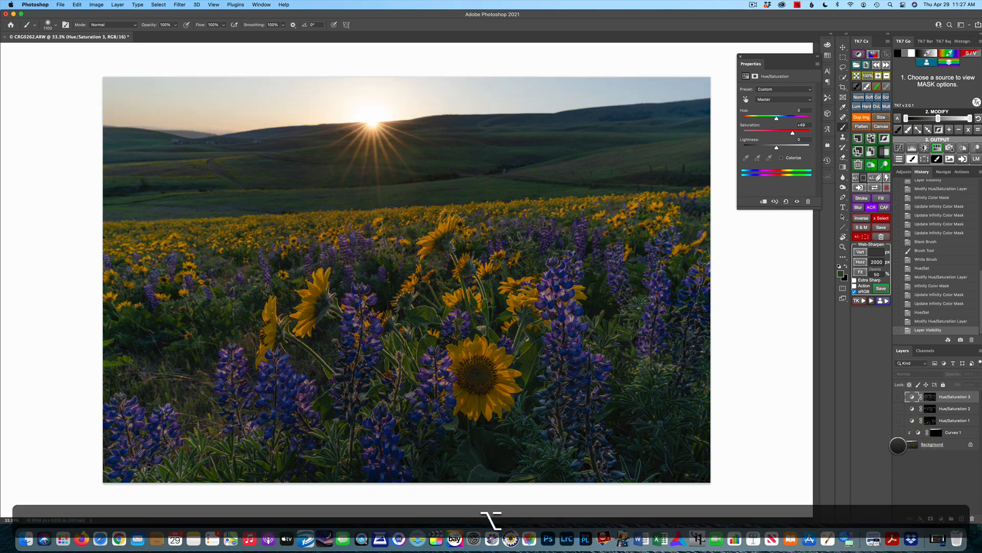
left_click(741, 56)
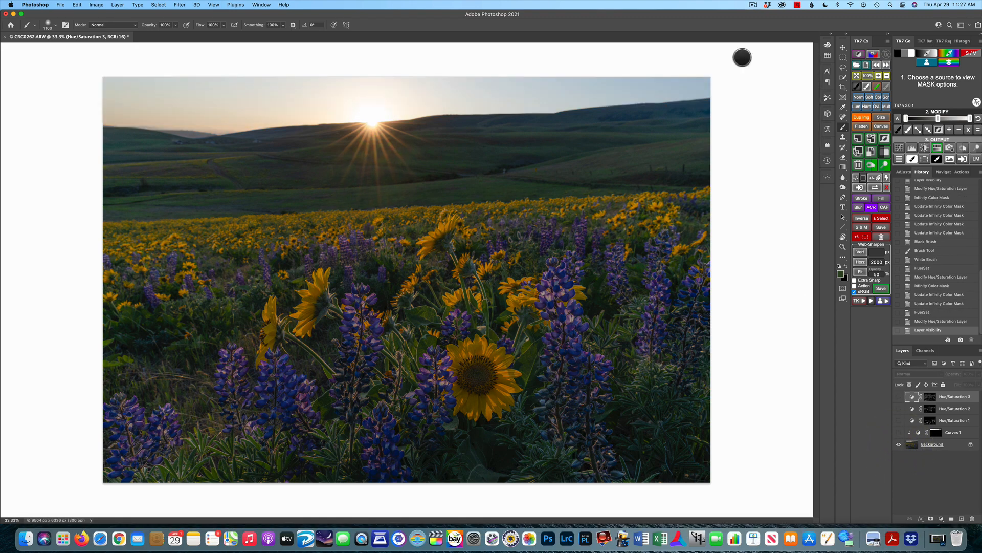
Show all the adjustment layers again and compare the edited photo with the Background layer alone, leaving every layer visible.
left_click(897, 444, "alt")
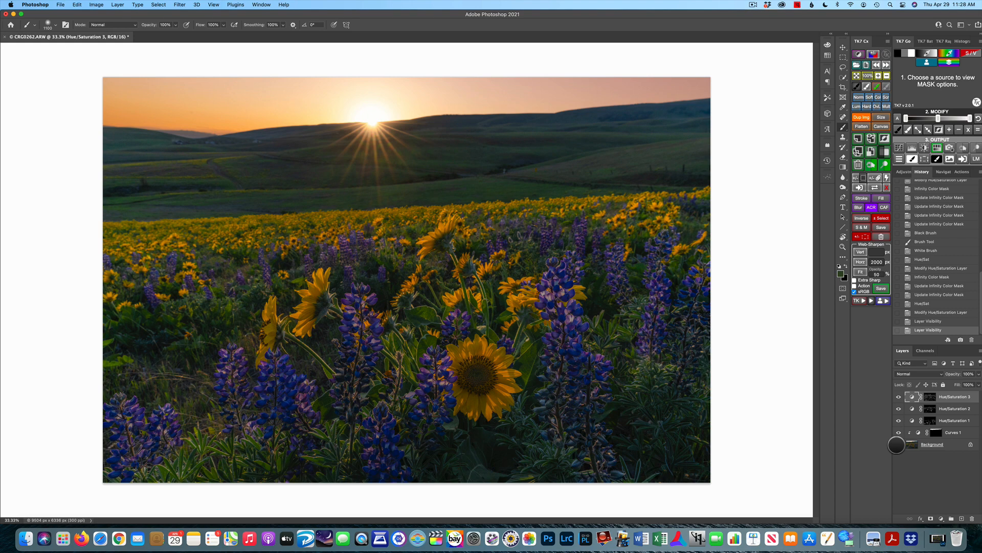
key("z")
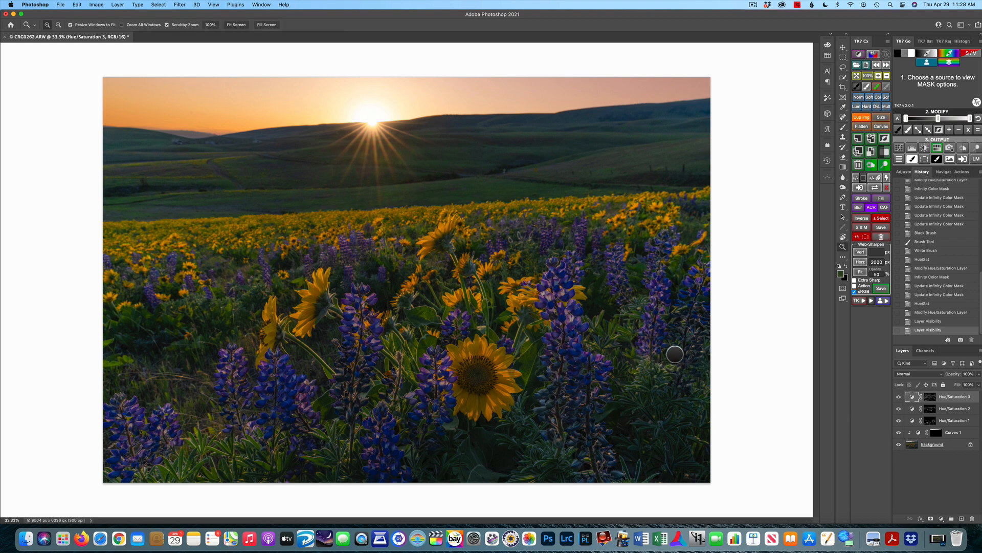
left_click(503, 245)
left_click_drag(503, 245, 501, 247)
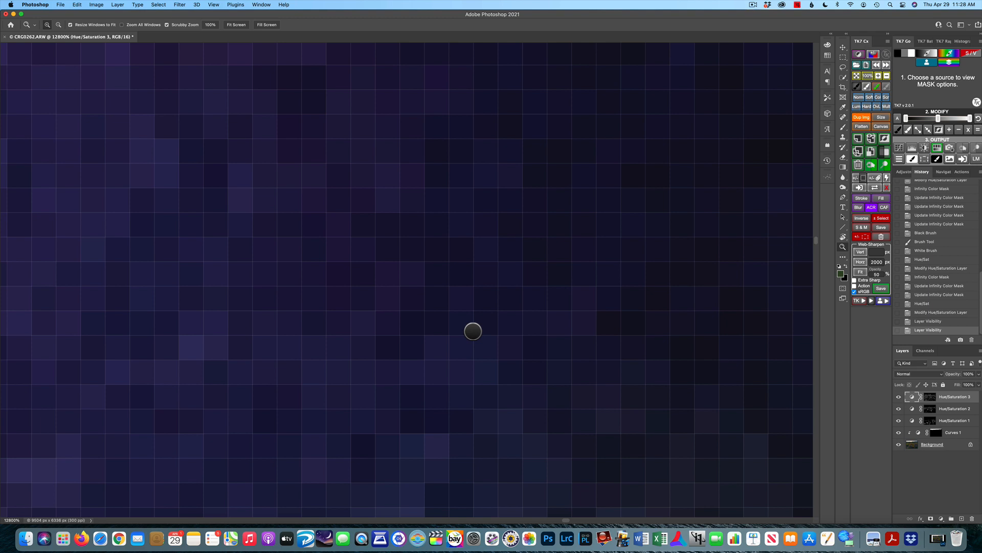
key("super+0")
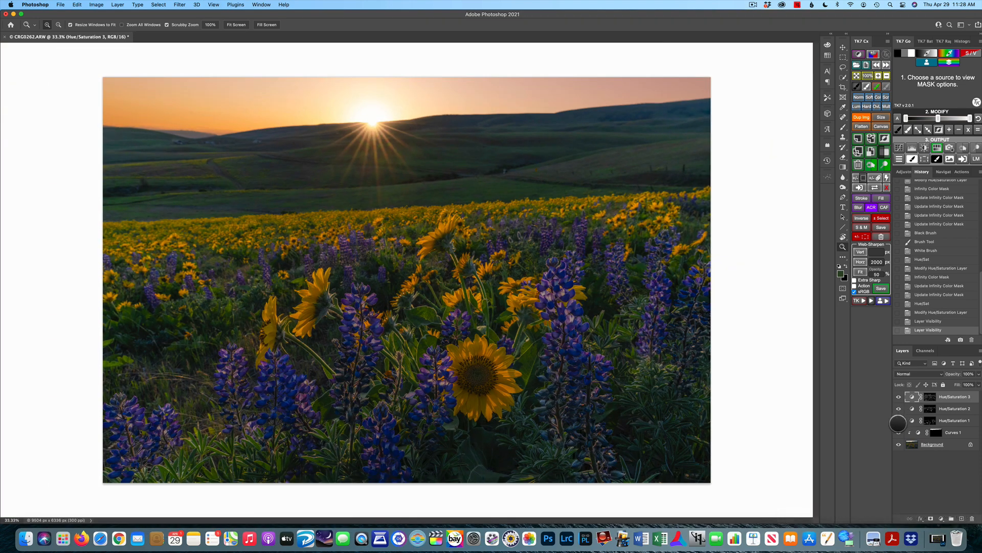
left_click(899, 444, "alt")
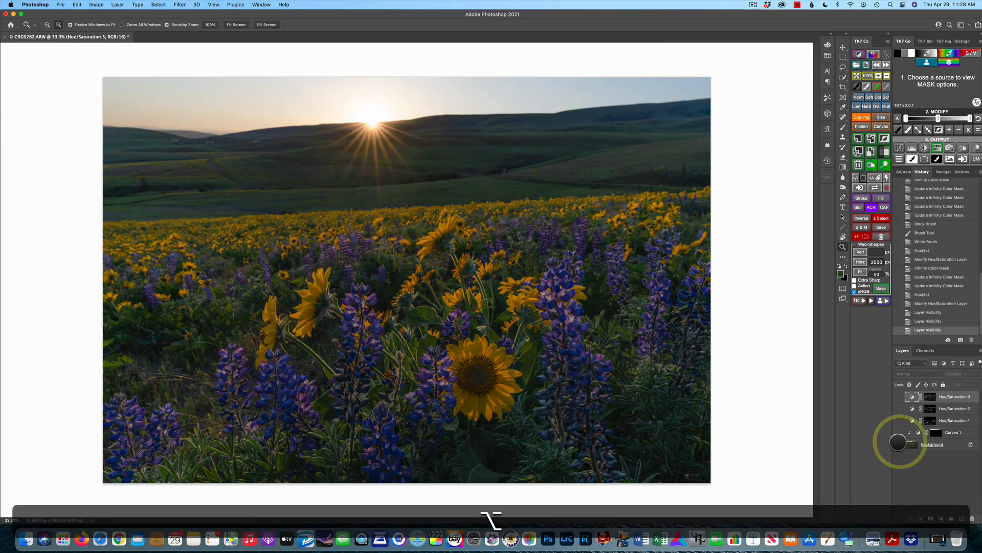
left_click(899, 444, "alt")
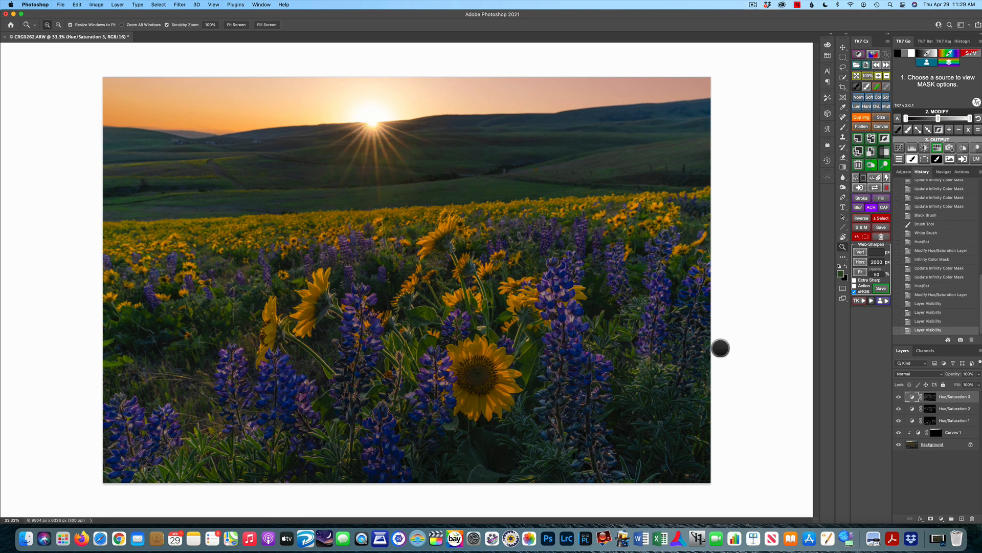
Open the TK7 list of Actions, Color and Blend effects, keeping the whole photo in view.
left_click(856, 300)
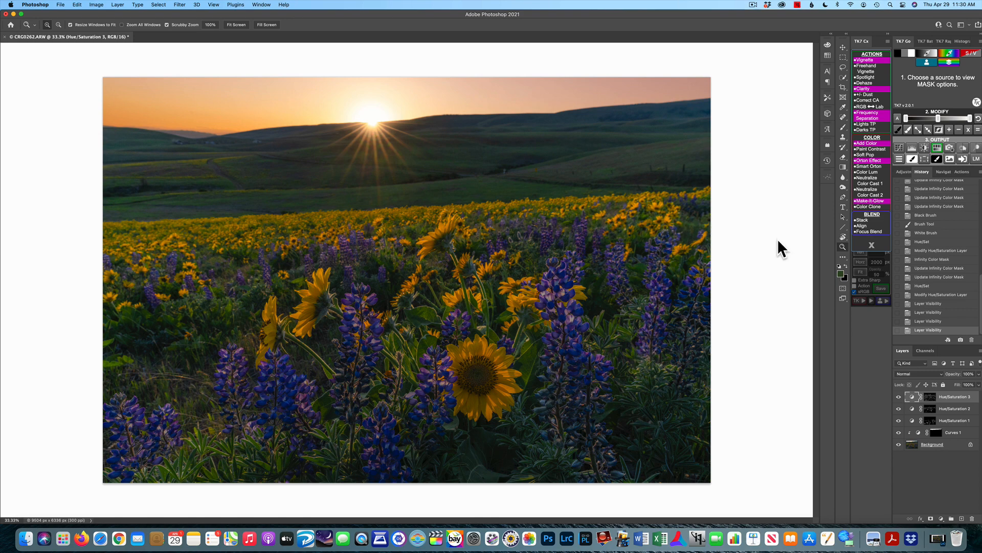
left_click(748, 230)
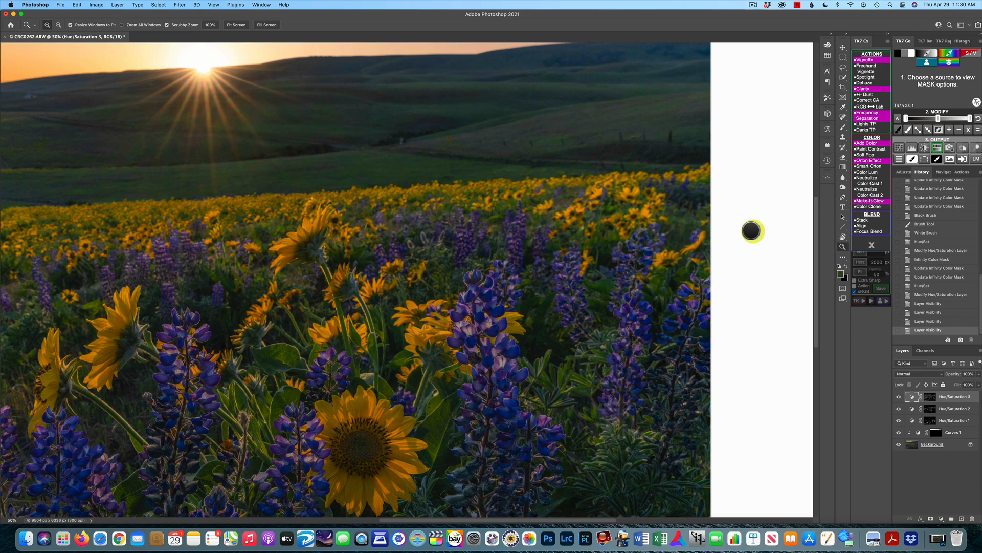
key("super+minus")
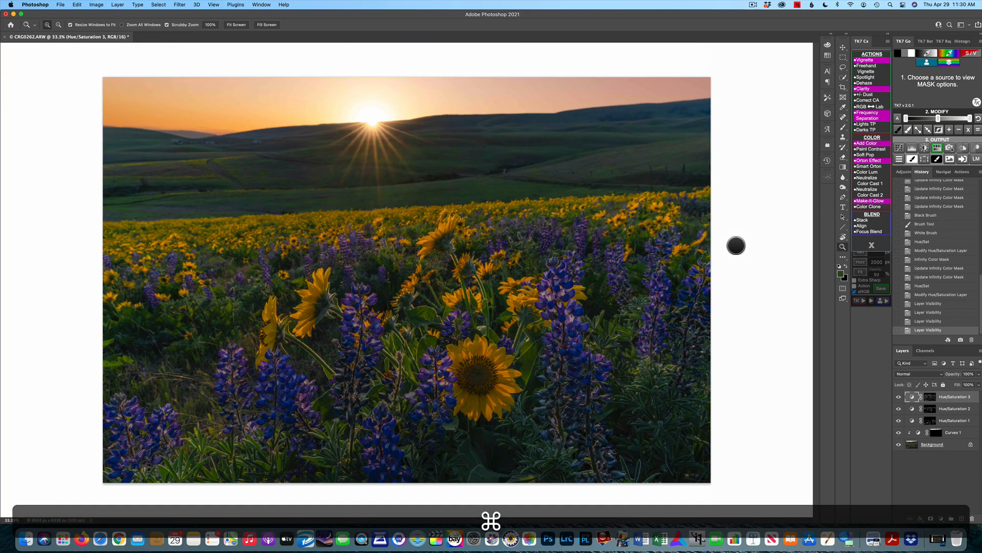